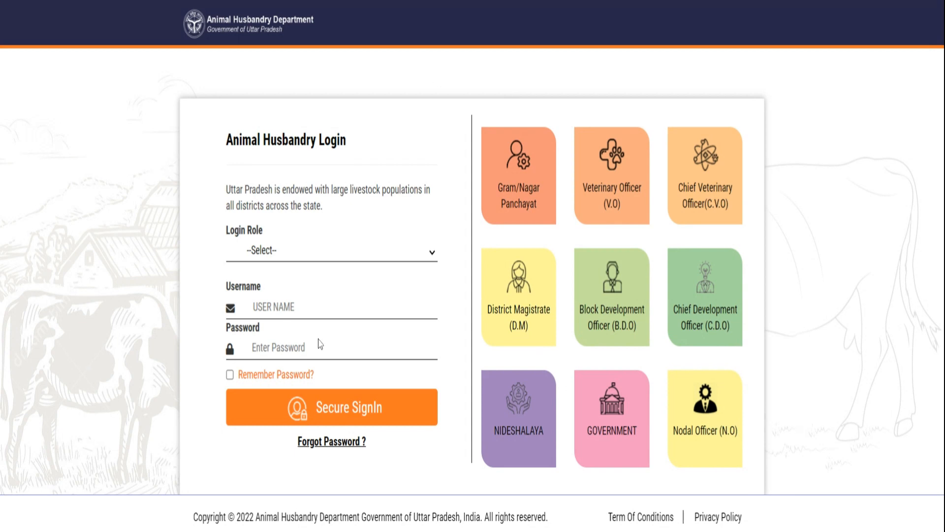
Step: Sign in as Chief Veterinary Officer (CVO) with the saved username and the account password
click(290, 268)
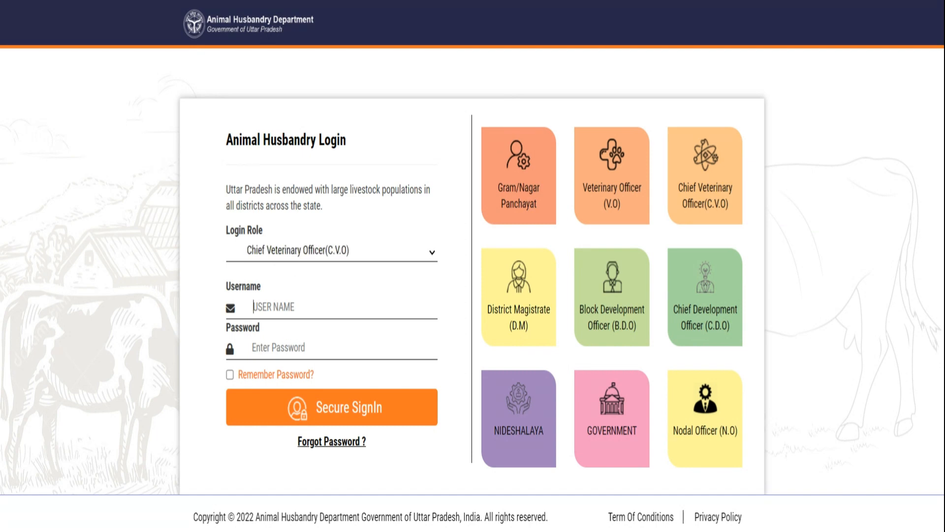
text(CVO)
key(Down)
key(Return)
key(Tab)
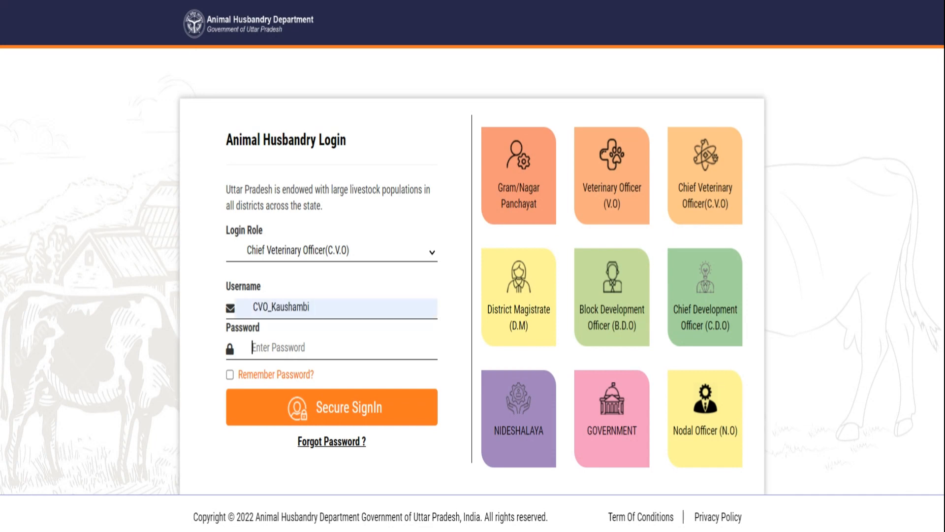
text(*******)
click(339, 396)
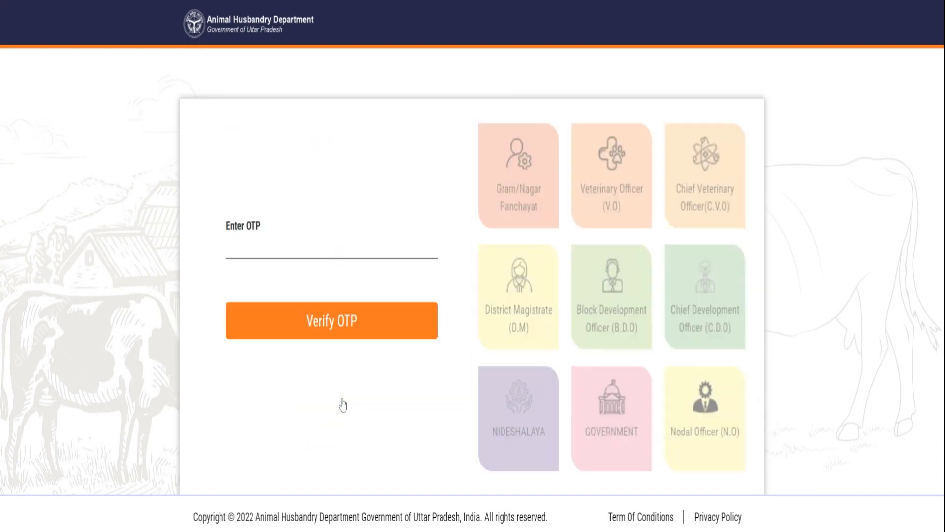
Step: Enter the one-time code and verify it to reach the Govansh dashboard
click(301, 247)
click(295, 273)
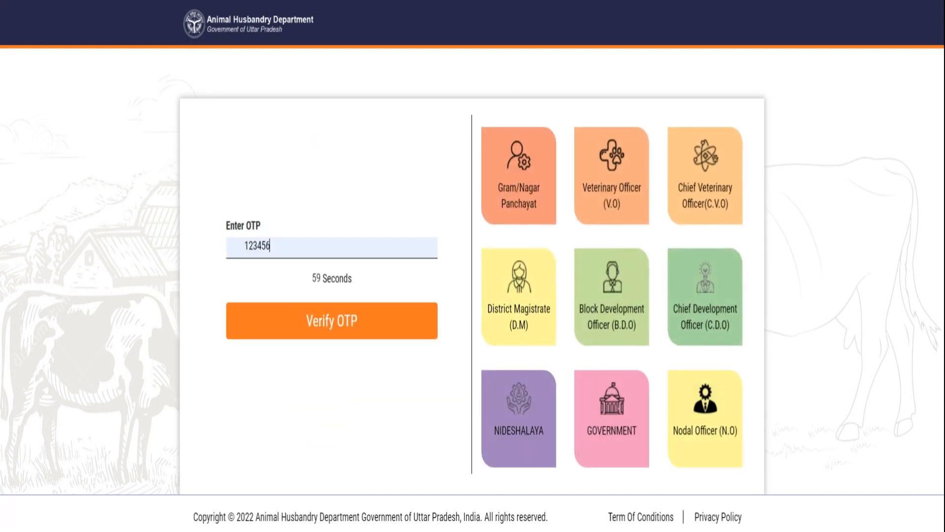
click(319, 325)
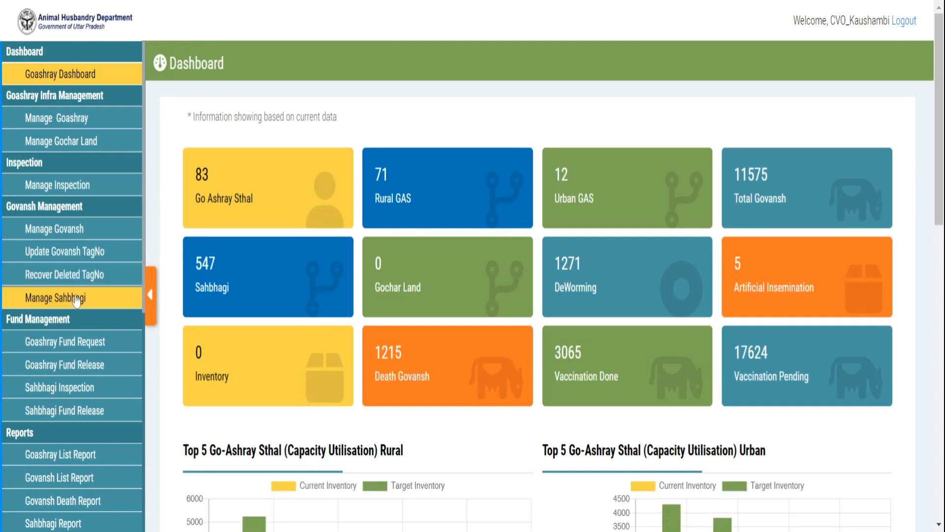
Step: Load the Sahbhagi Govansh records in Manage Govansh
click(76, 235)
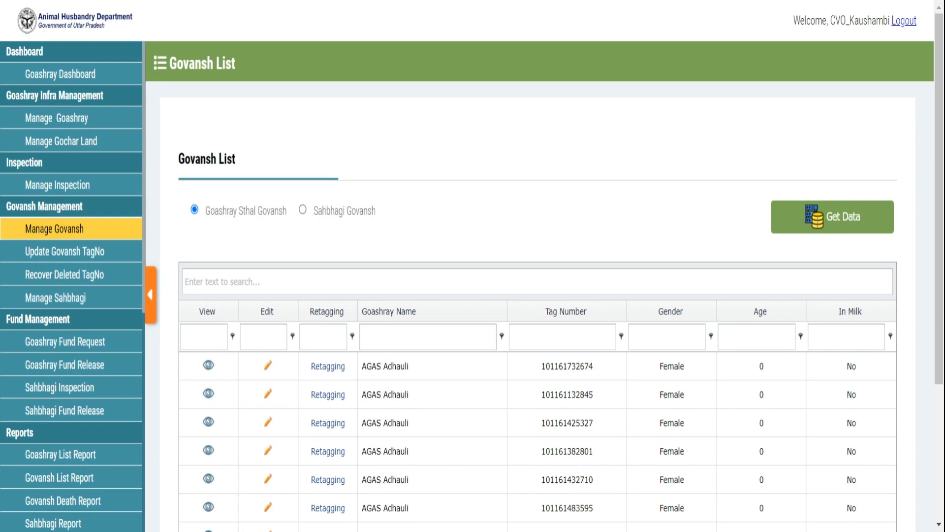
click(303, 210)
click(811, 222)
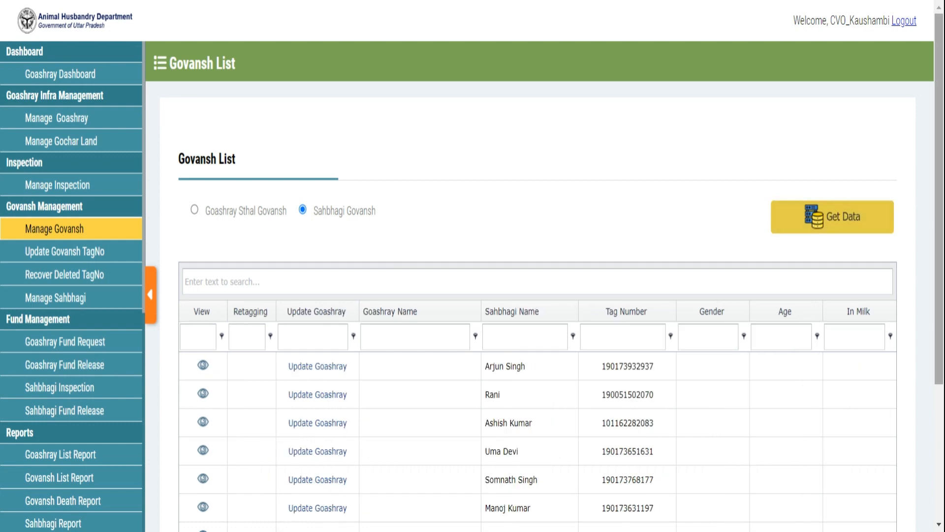
scroll(811, 223, down, 4)
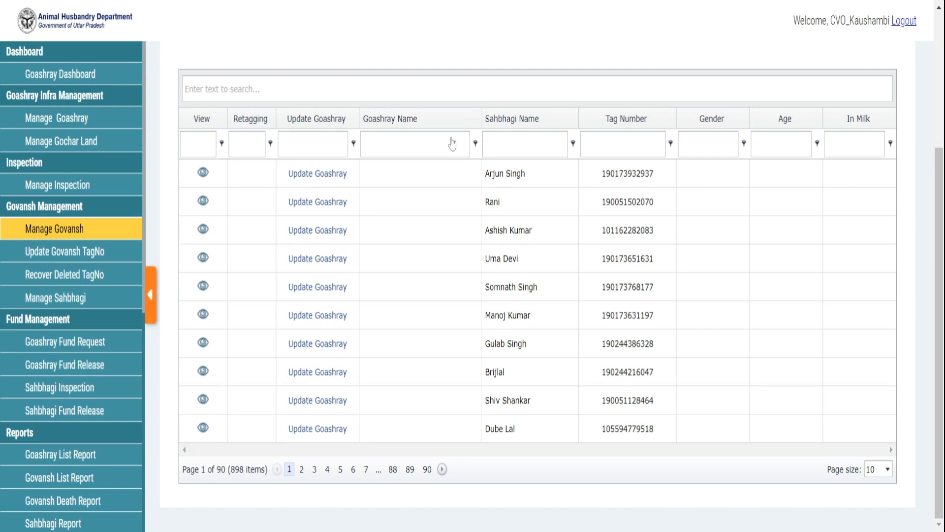
click(342, 175)
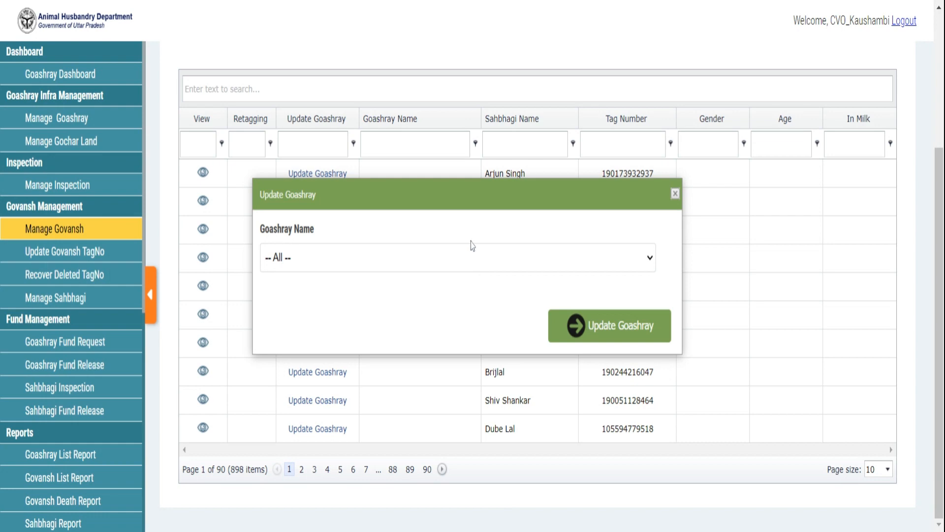
click(759, 53)
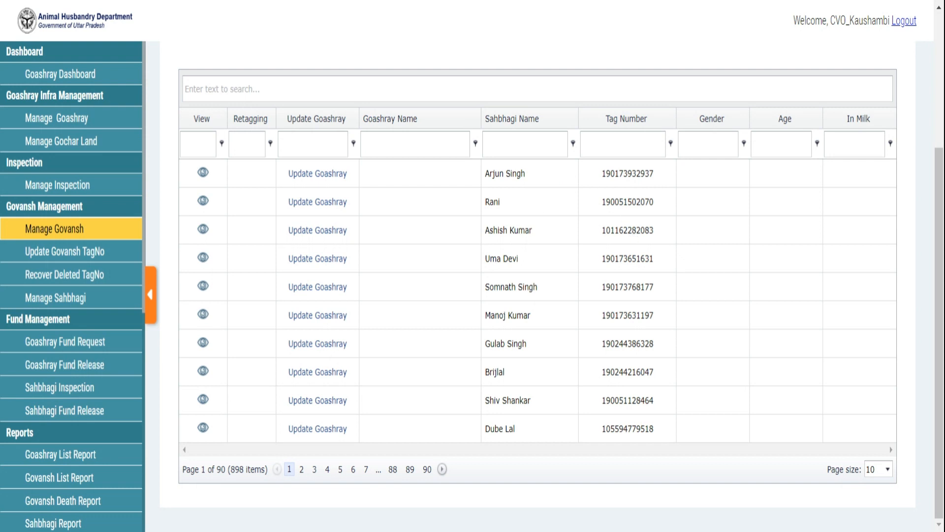
double_click(632, 295)
key(ctrl+c)
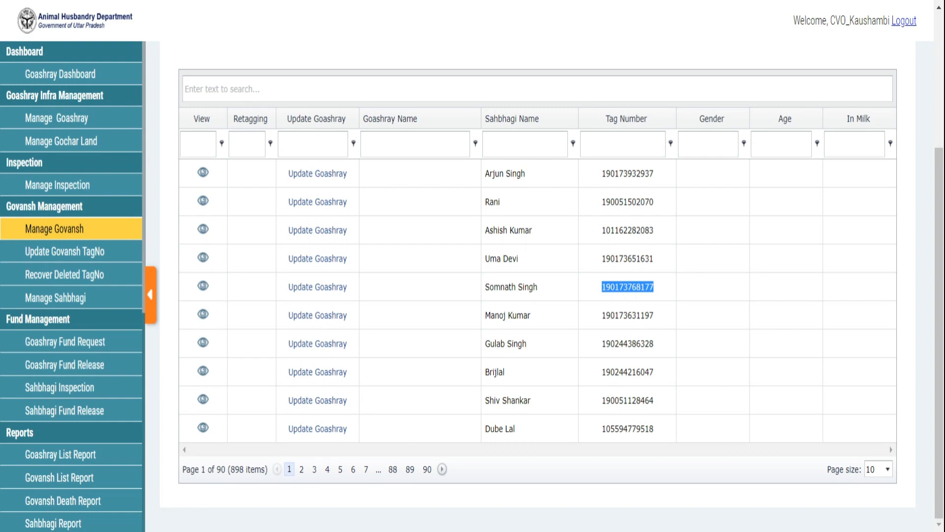
click(203, 286)
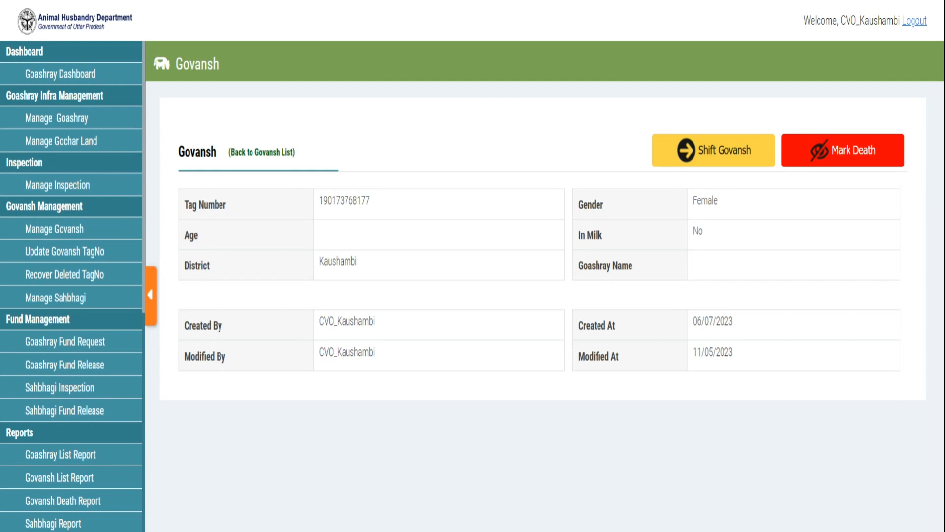
click(735, 154)
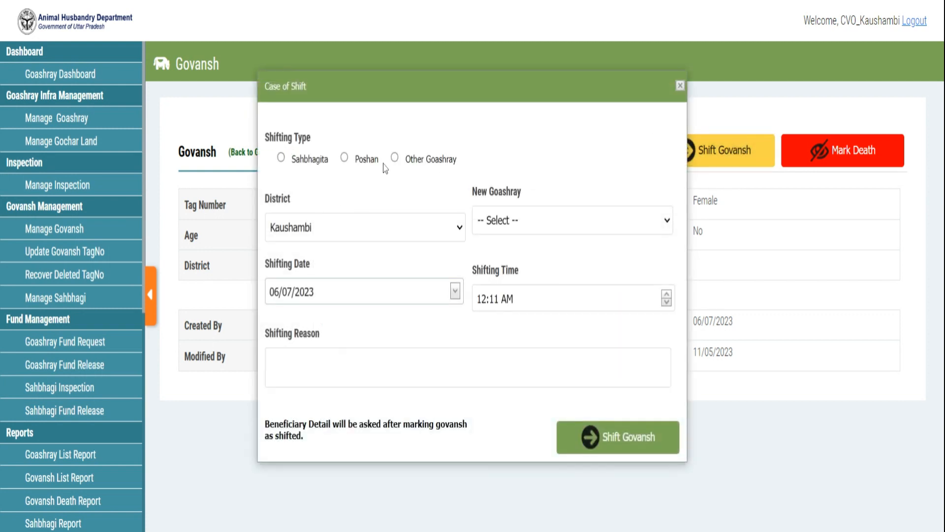
click(310, 160)
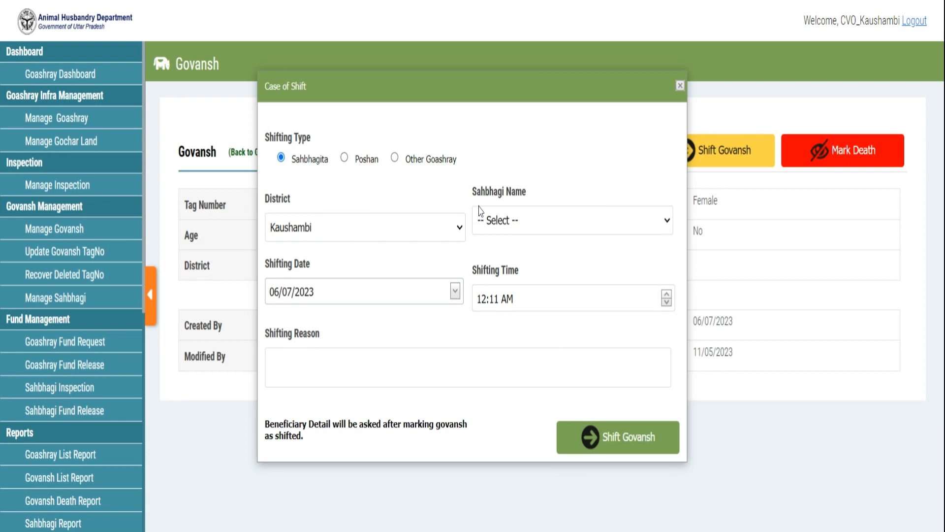
click(533, 219)
click(527, 254)
click(345, 366)
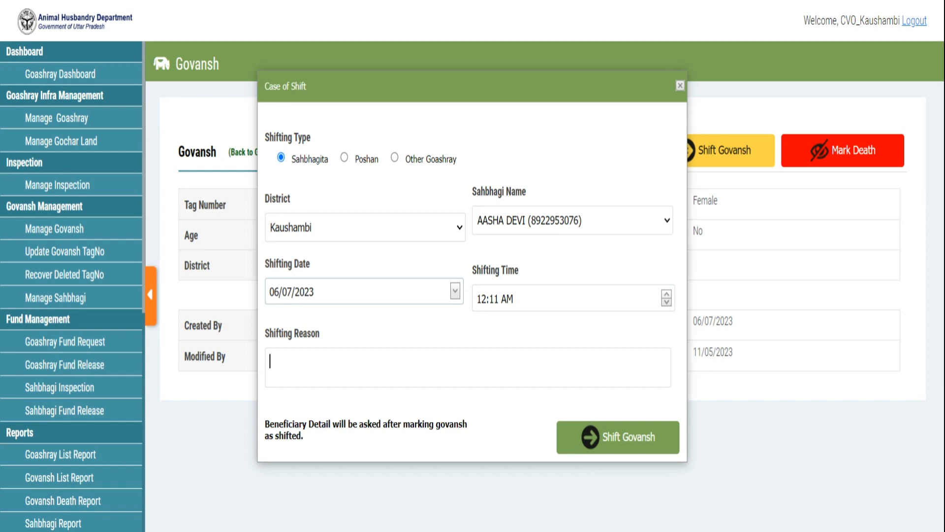
text(df)
Step: Submit the Govansh shift and confirm it with the verification code
click(603, 446)
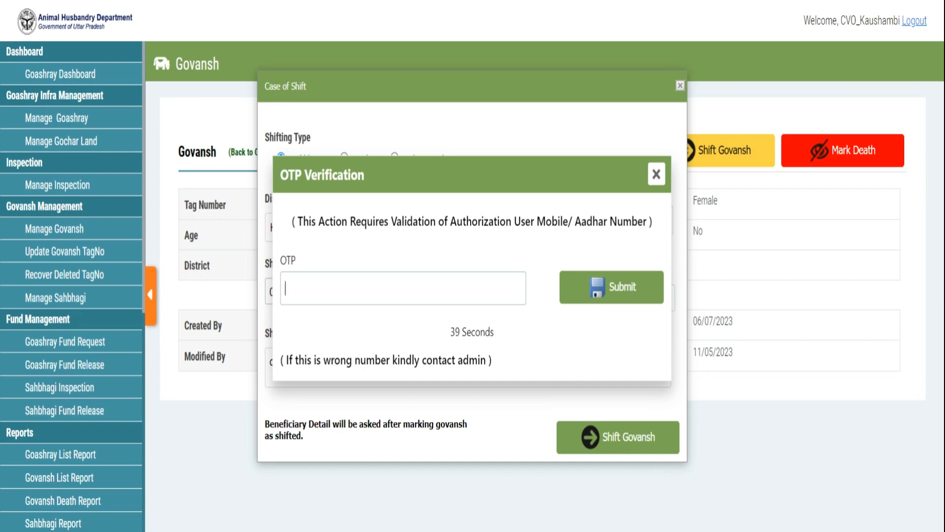
text(123456)
click(599, 303)
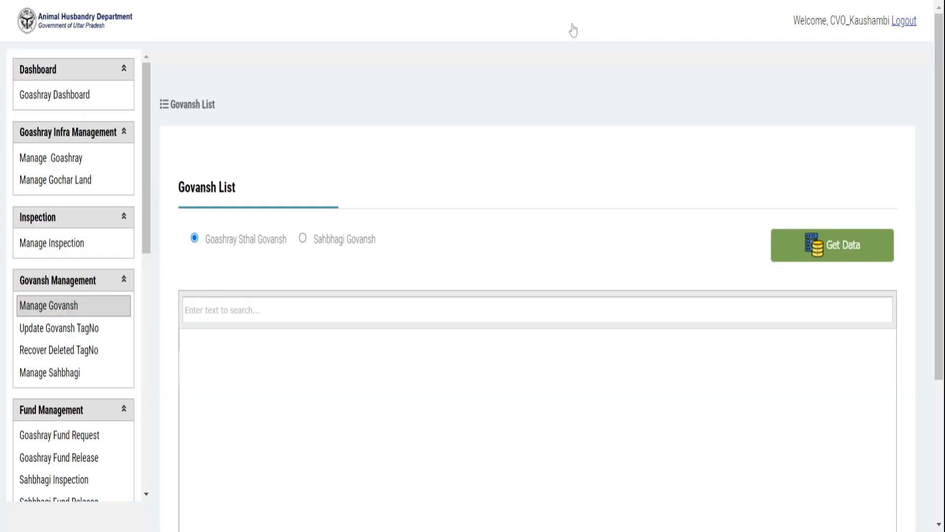
click(303, 215)
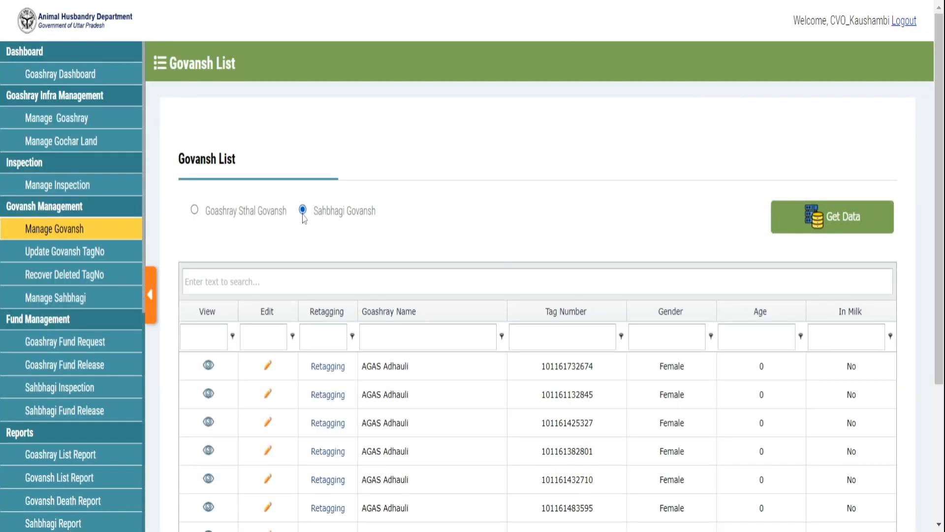
click(817, 221)
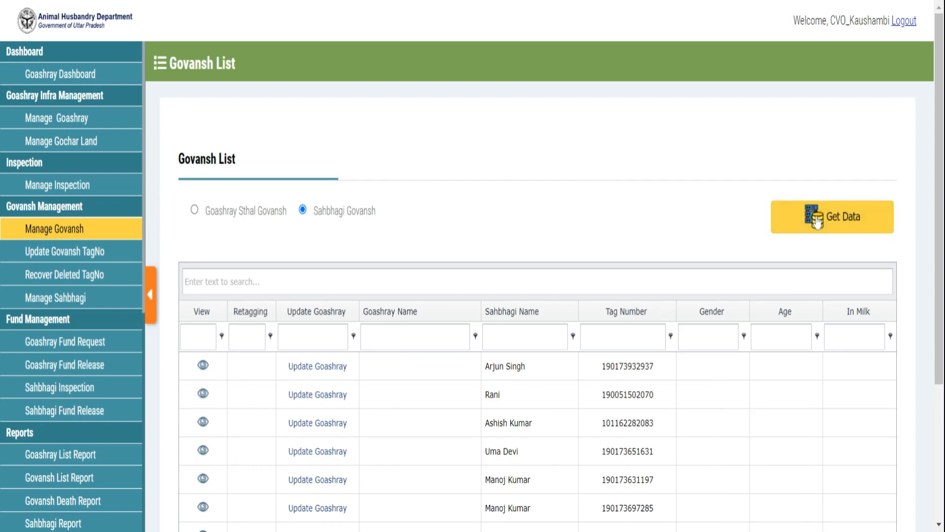
click(635, 335)
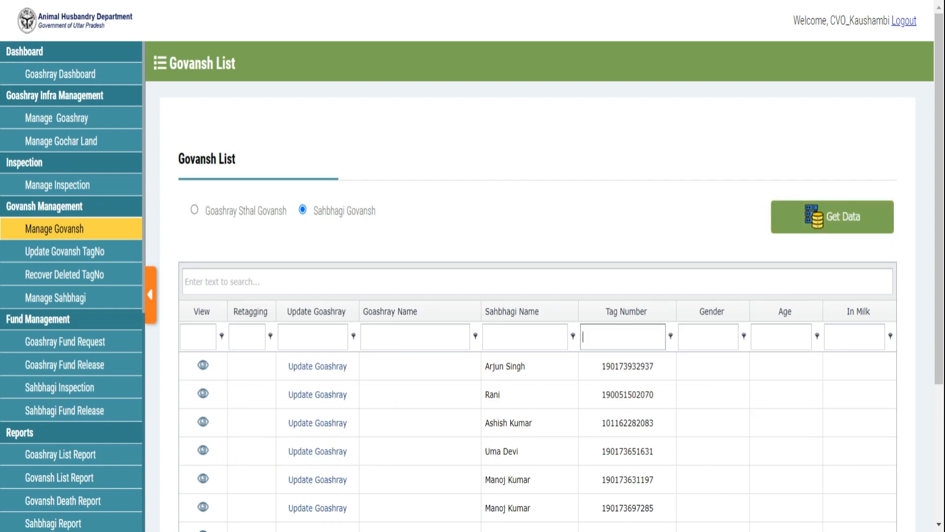
key(ctrl+v)
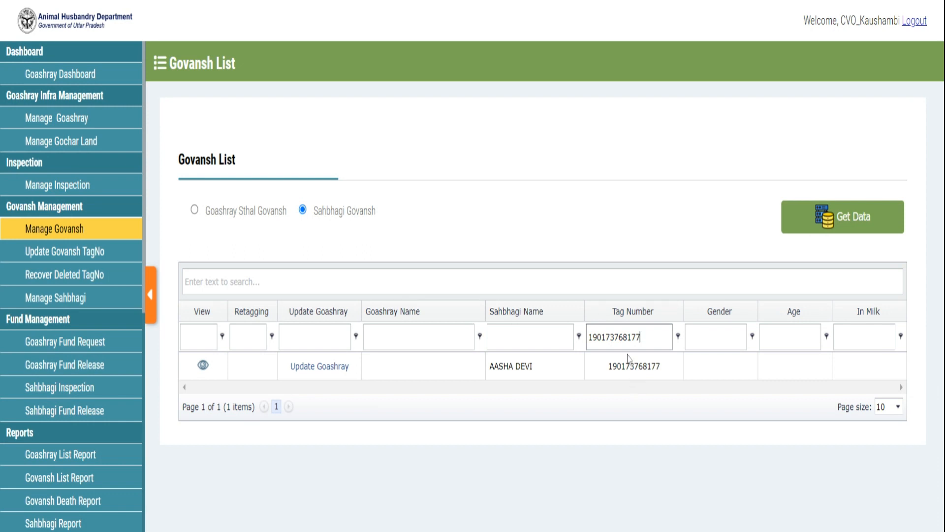
double_click(618, 337)
key(ctrl+c)
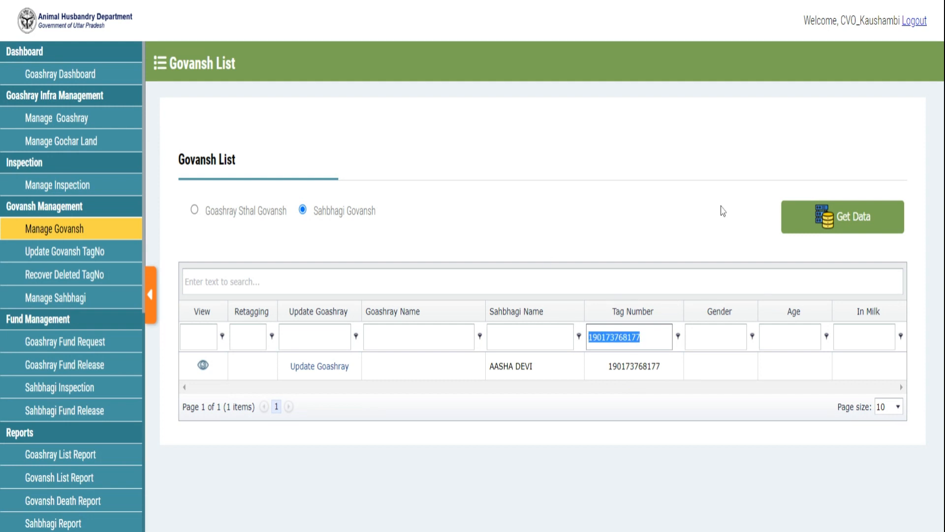
click(206, 372)
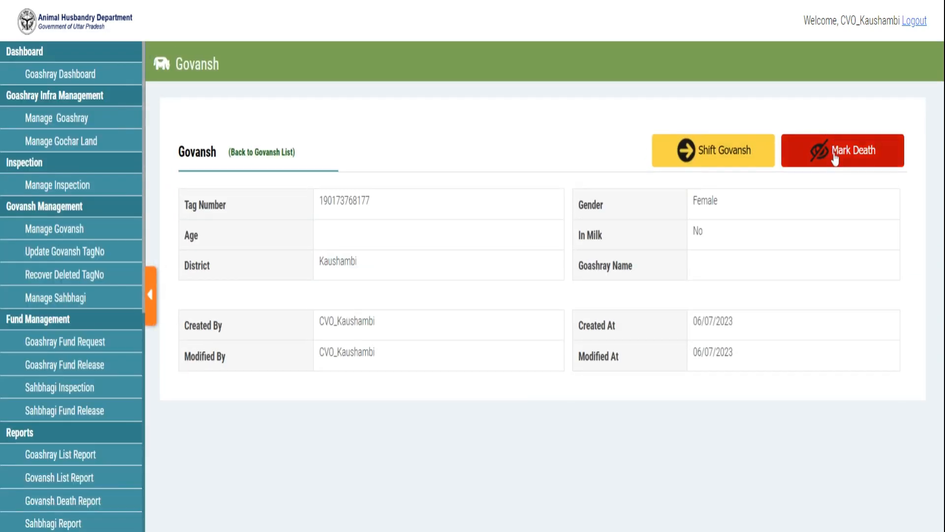
Step: Save a death record: cause Other ('sdfsf'), source Supurdgi, place 'dffdd', plus the certifying VO's name
click(836, 155)
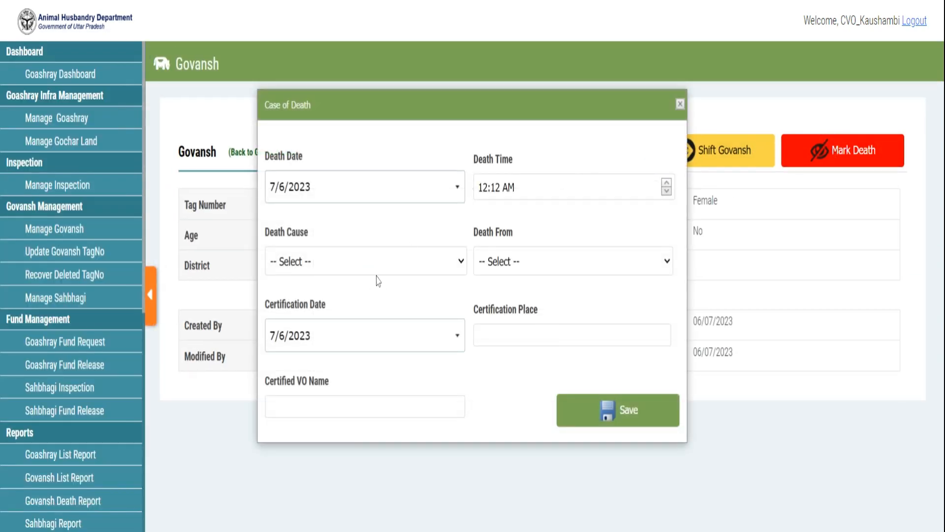
click(310, 340)
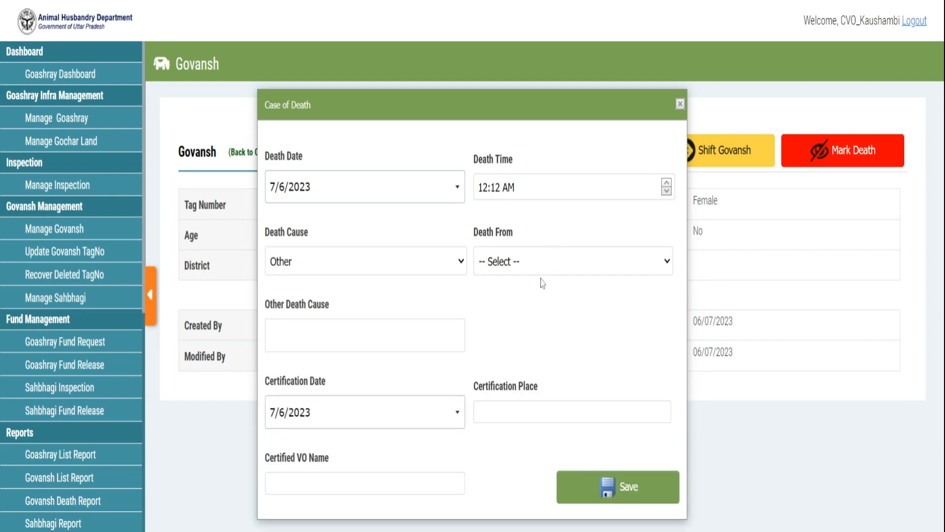
click(512, 306)
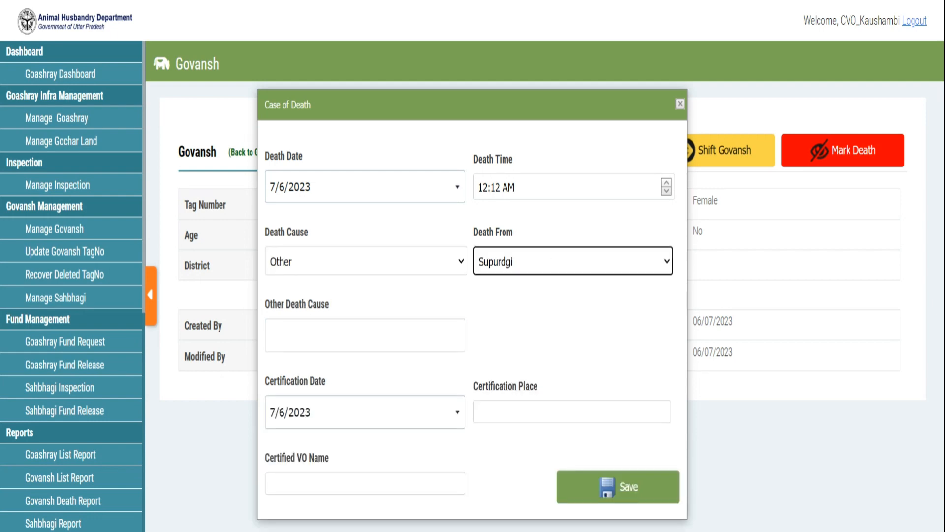
click(370, 335)
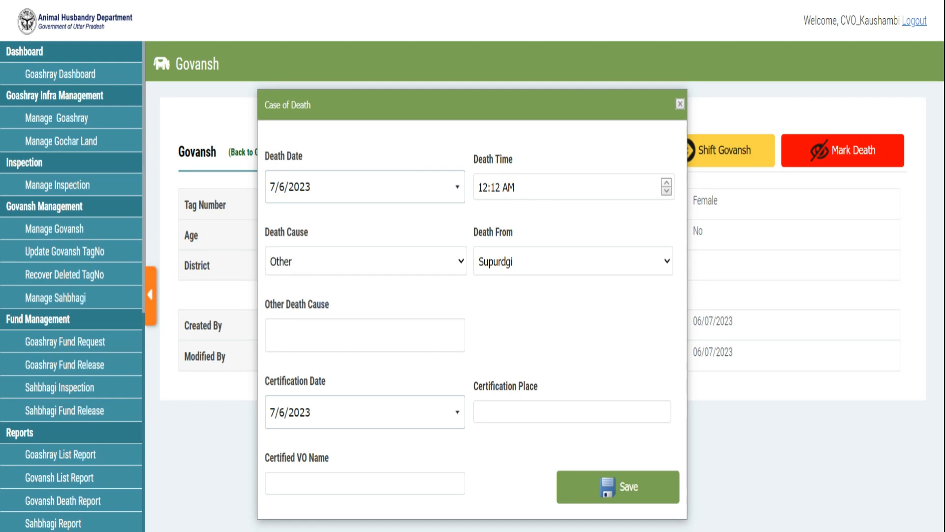
text(sdfsf)
click(512, 410)
text(dffdd)
key(Tab)
text(dgg)
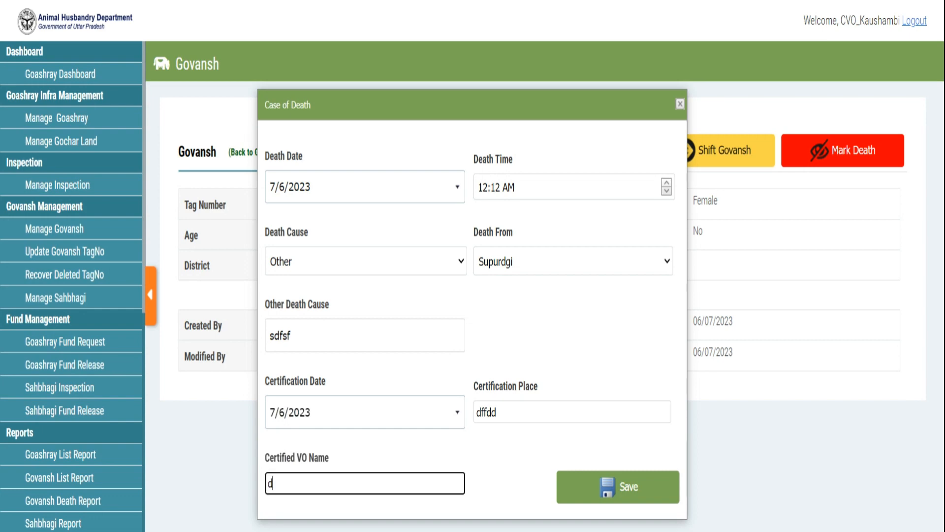
click(613, 498)
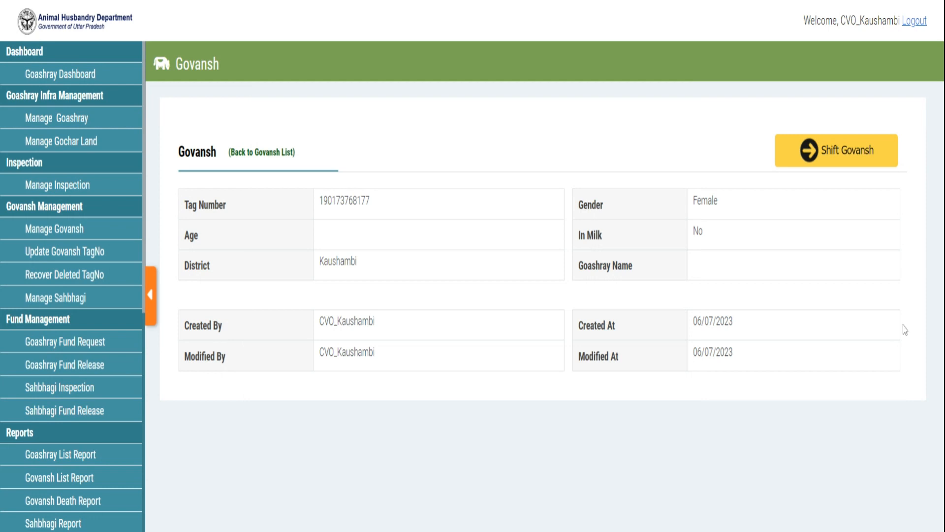
click(249, 154)
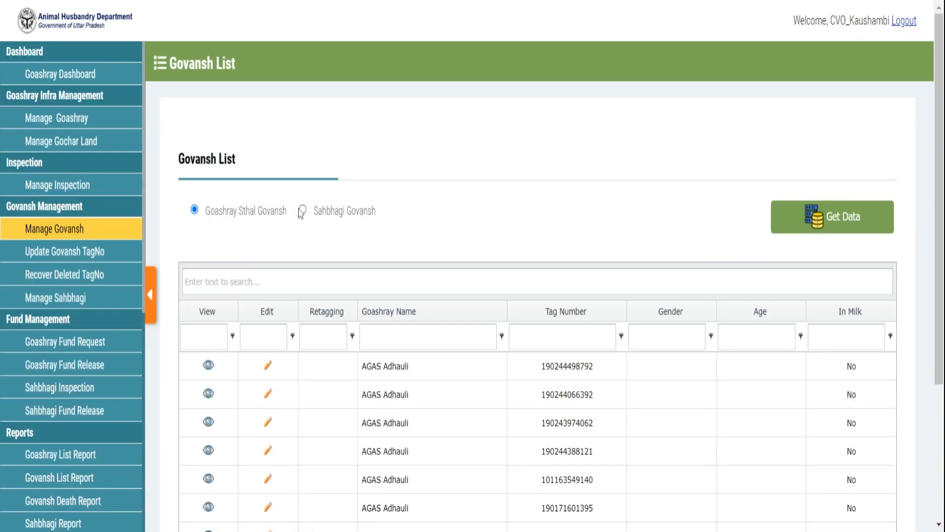
click(303, 211)
click(823, 218)
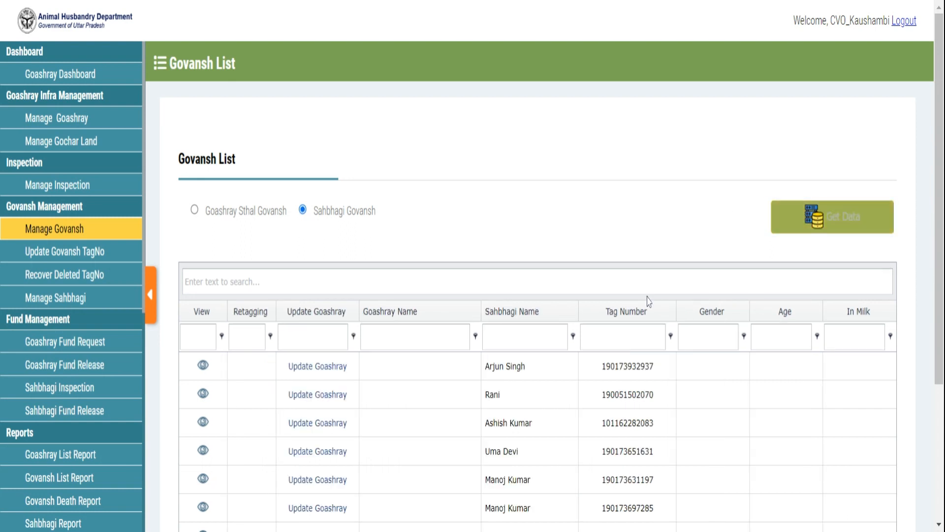
click(625, 337)
key(ctrl+v)
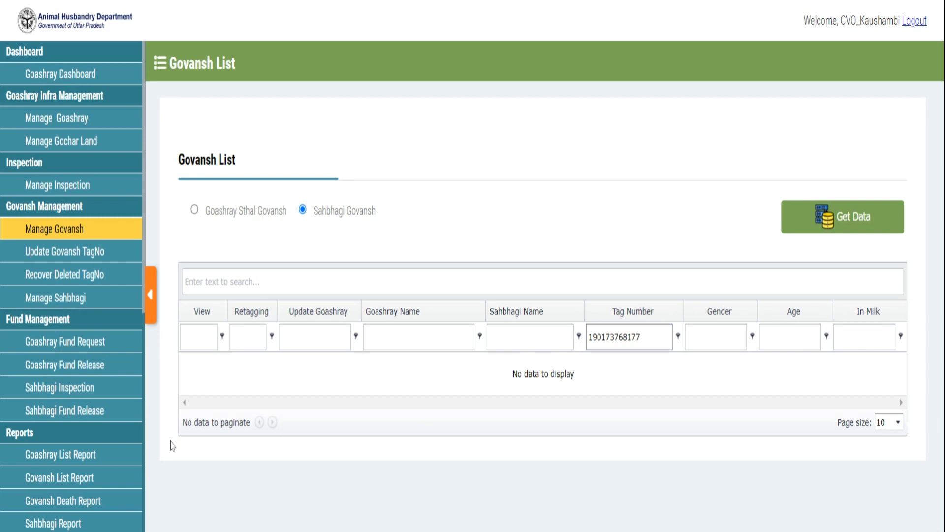
click(72, 507)
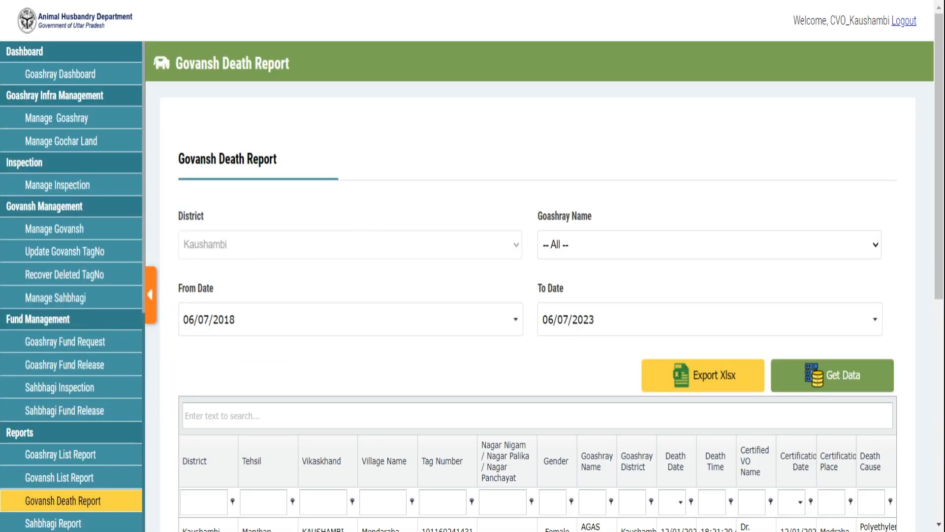
scroll(541, 296, down, 6)
scroll(844, 355, down, 1)
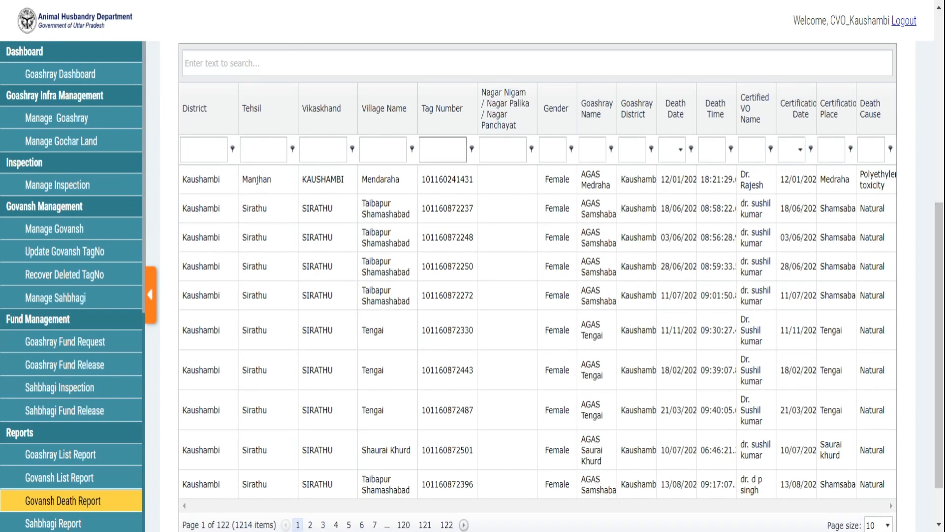
key(ctrl+v)
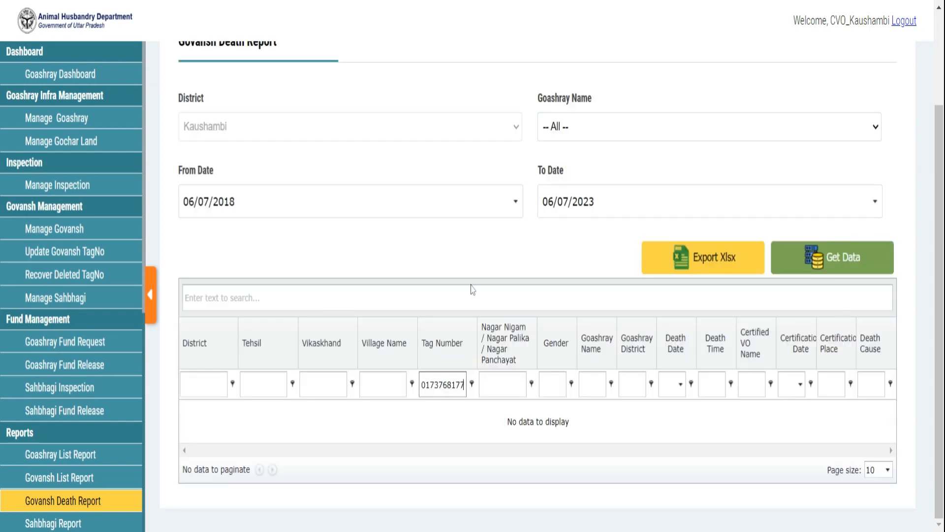
double_click(453, 385)
key(ctrl+c)
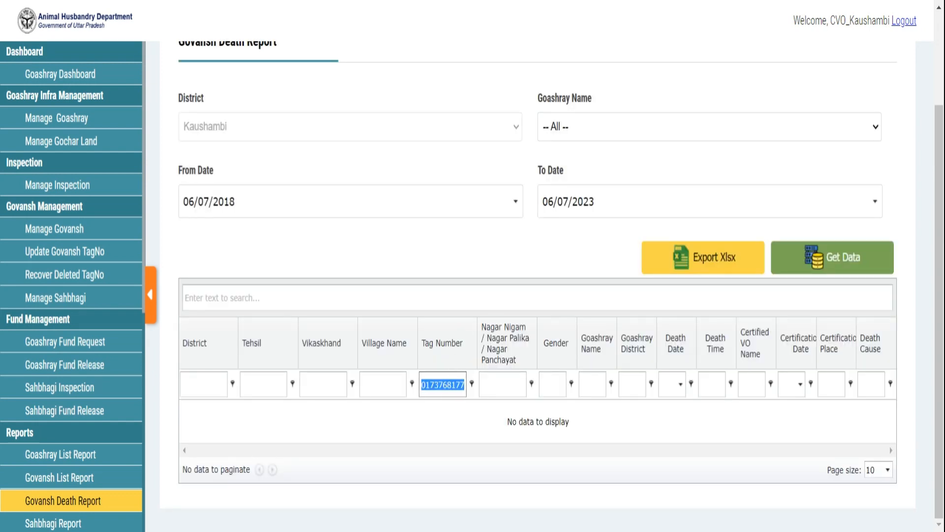
key(BackSpace)
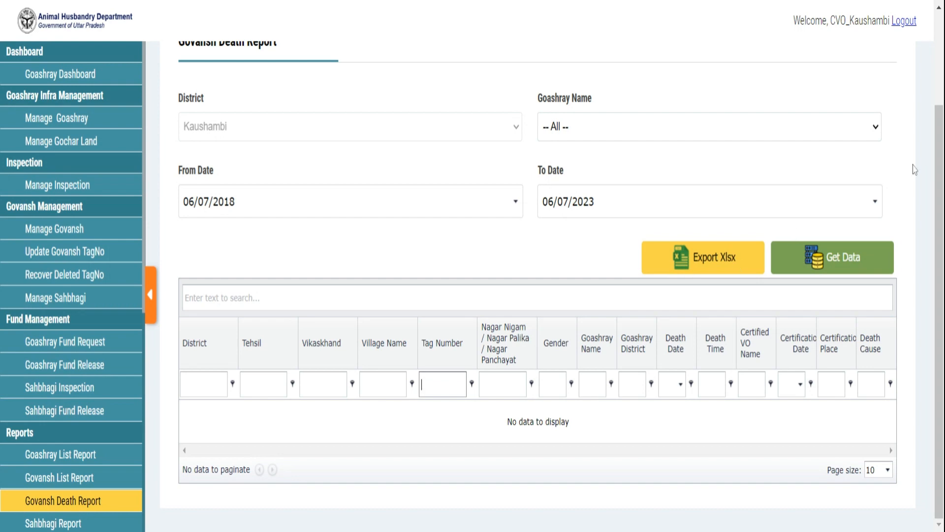
scroll(603, 292, down, 1)
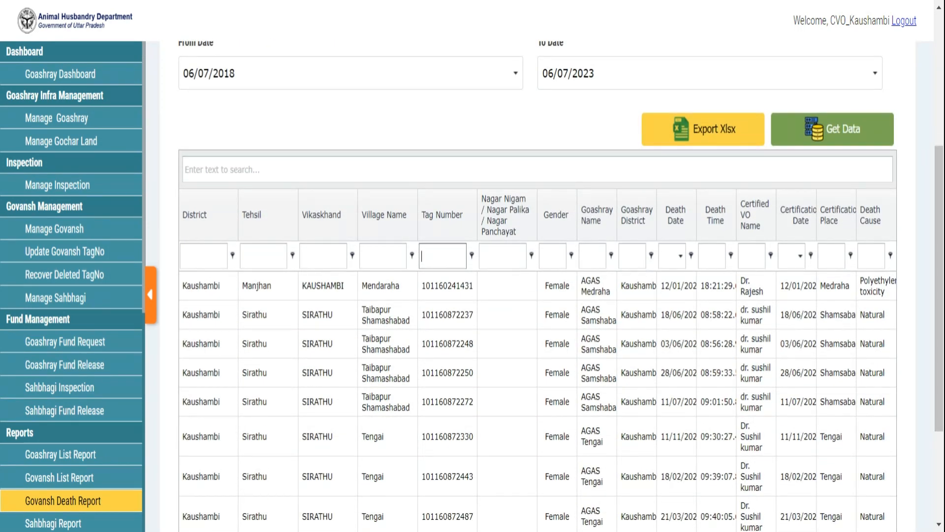
key(ctrl+v)
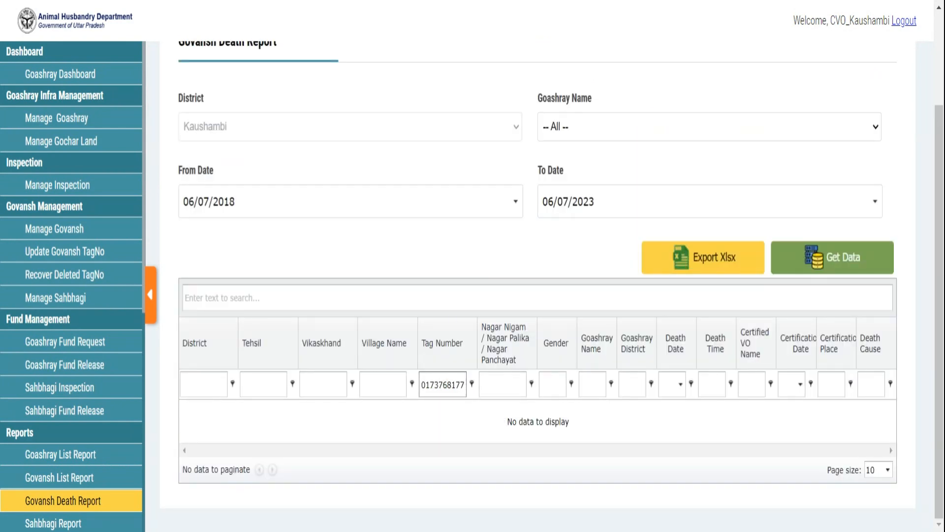
key(ctrl+a)
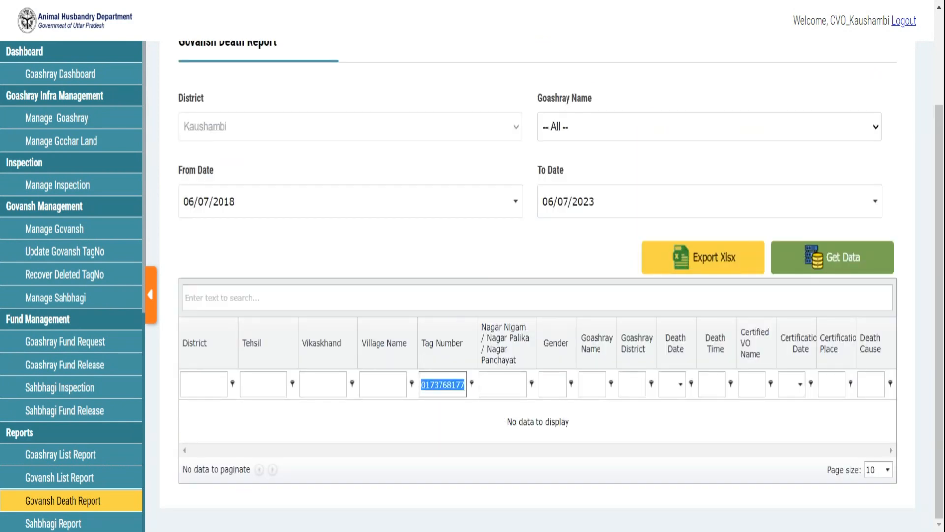
key(BackSpace)
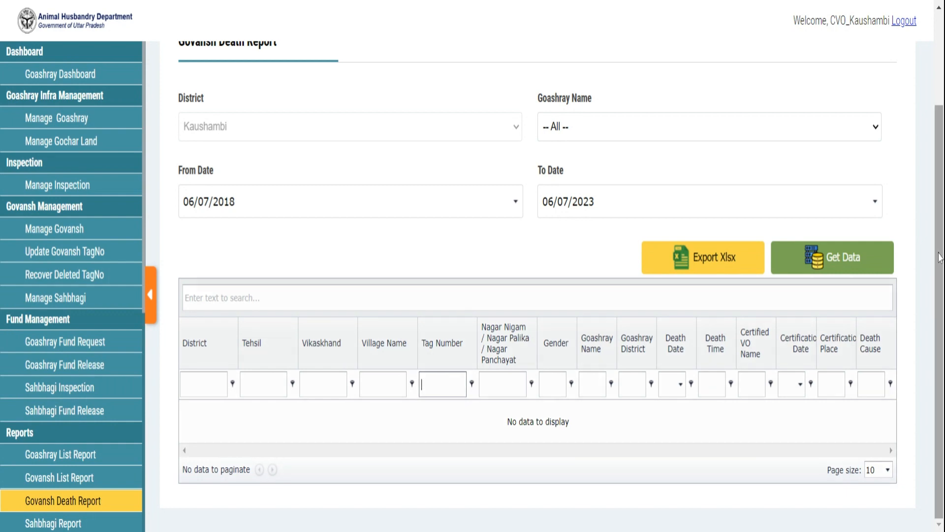
drag(941, 256, 934, 285)
scroll(537, 285, down, 4)
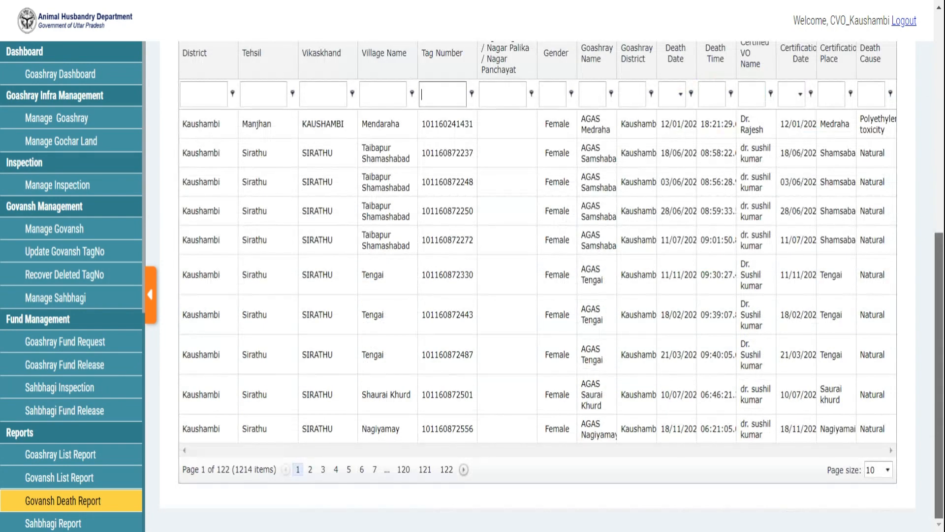
scroll(894, 44, up, 9)
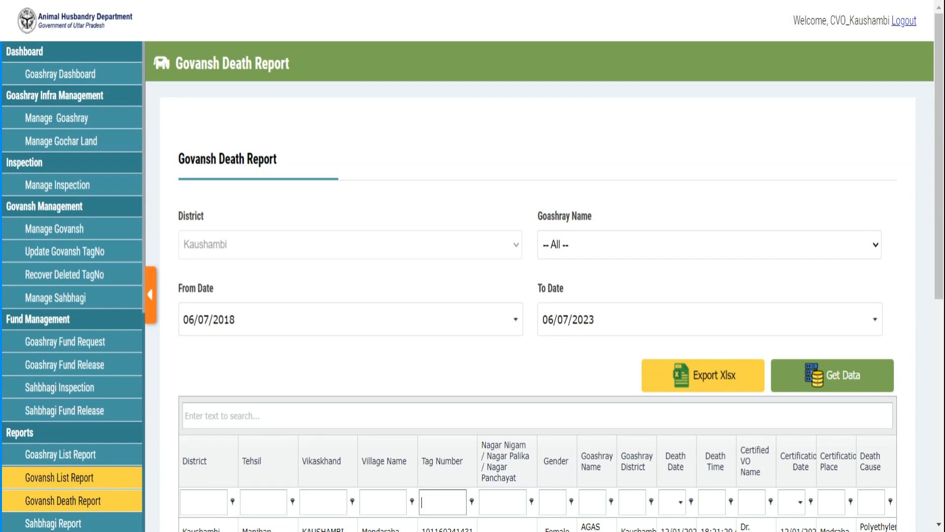
Step: List AGAS Adhauli's tag numbers on Update Govansh TagNo, then return to Manage Govansh
click(100, 265)
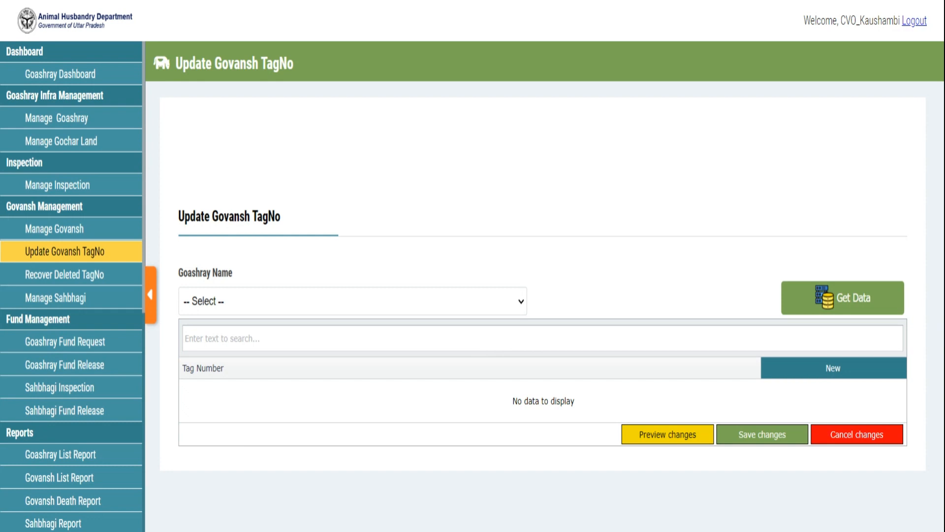
click(352, 331)
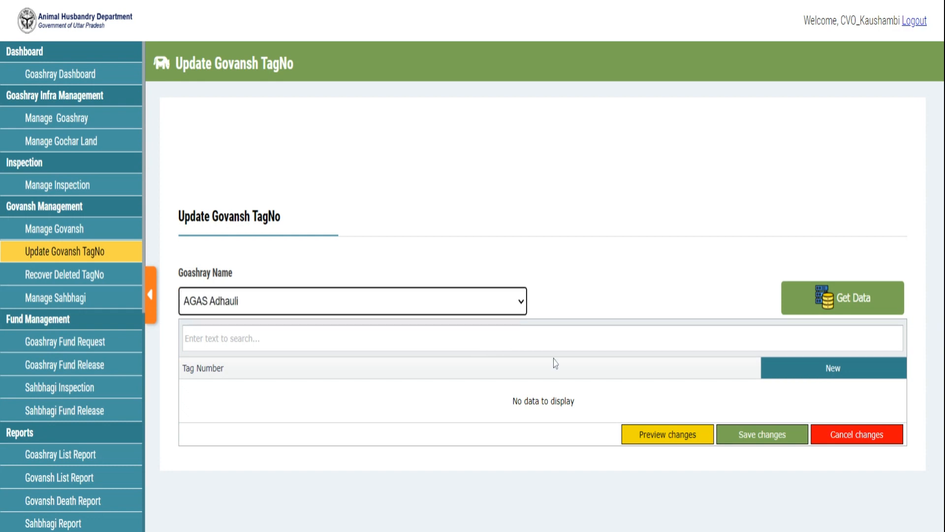
click(828, 306)
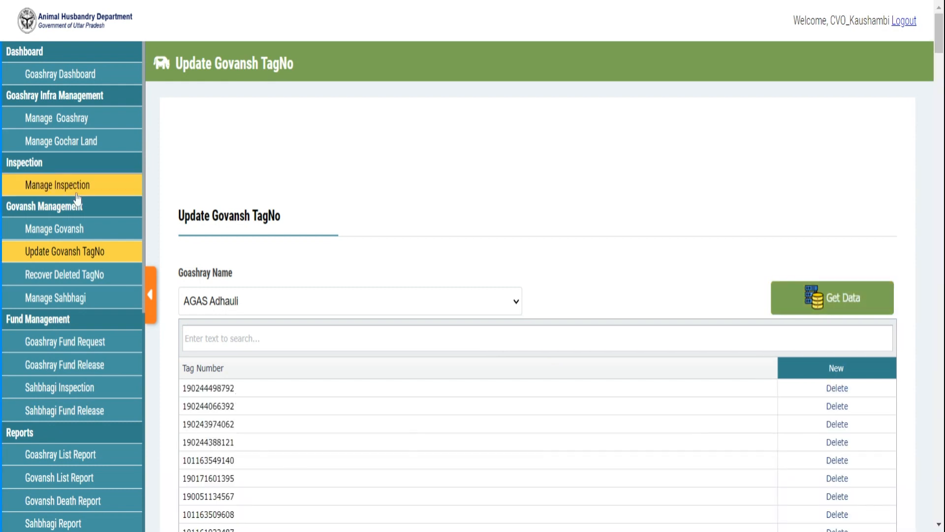
click(70, 238)
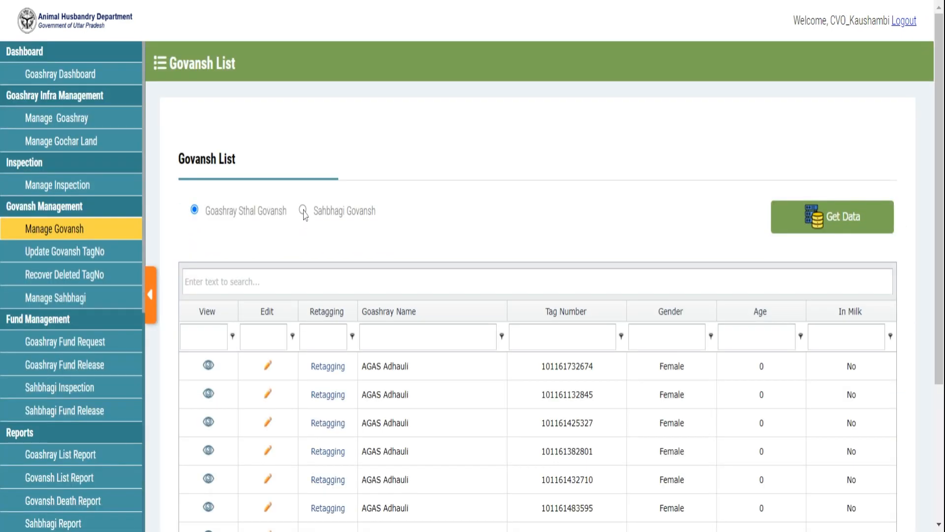
click(302, 212)
click(828, 222)
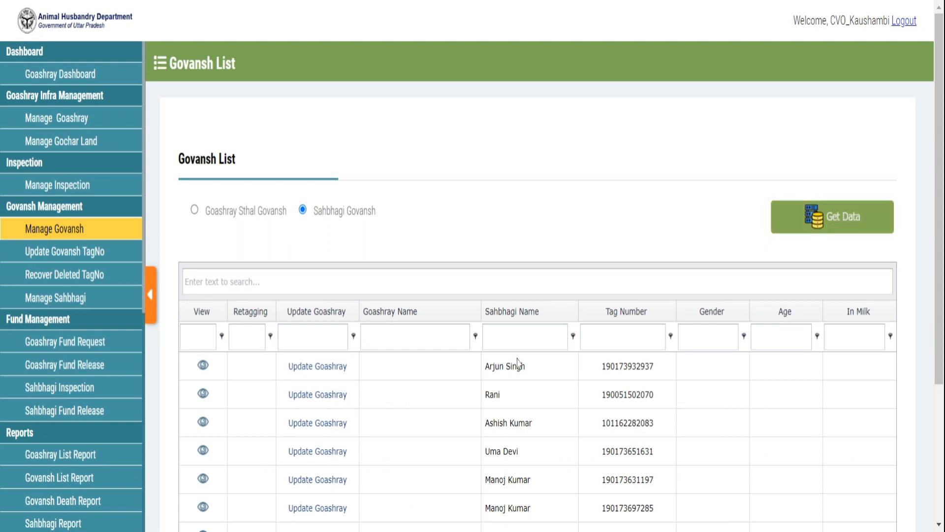
double_click(631, 374)
key(ctrl+c)
click(204, 366)
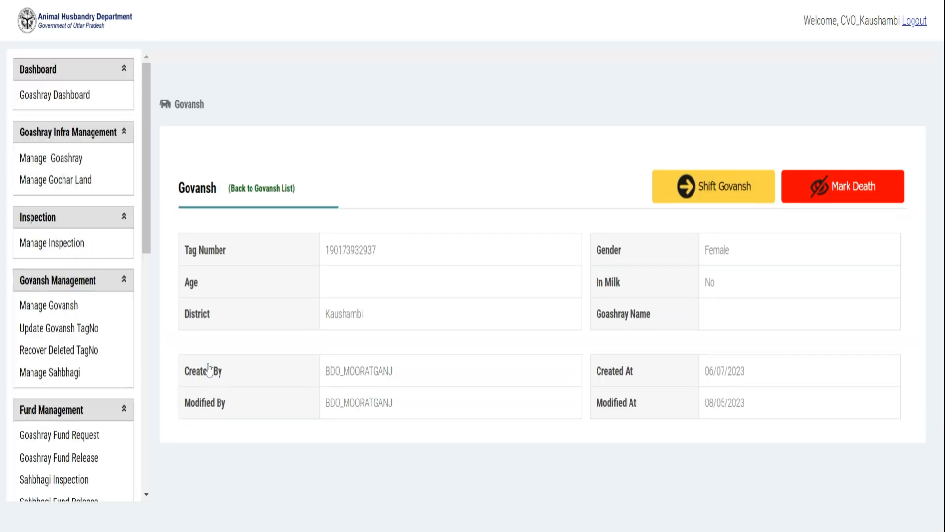
Step: Shift it to Other Goashray AGAS Adhauli with reason 'wey', entering the verification code
click(732, 163)
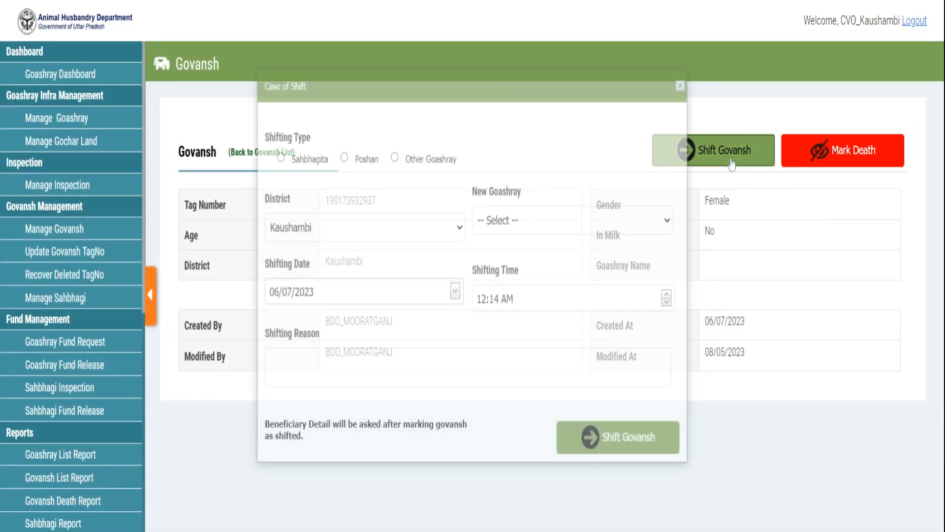
click(407, 162)
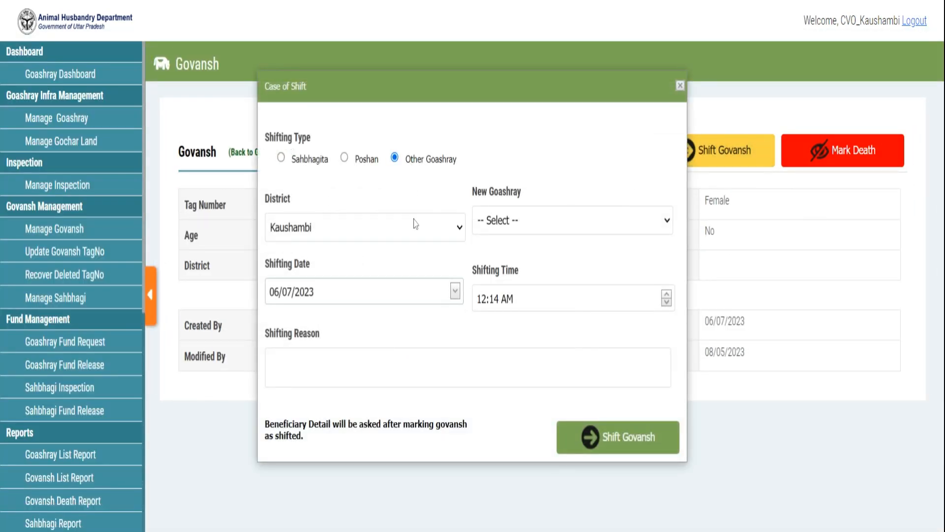
click(544, 184)
click(282, 362)
text(wey)
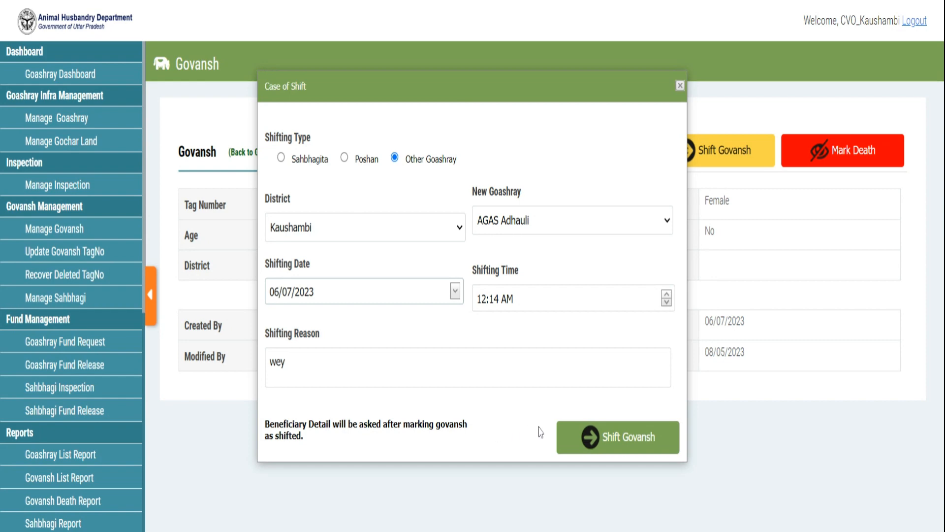
click(584, 437)
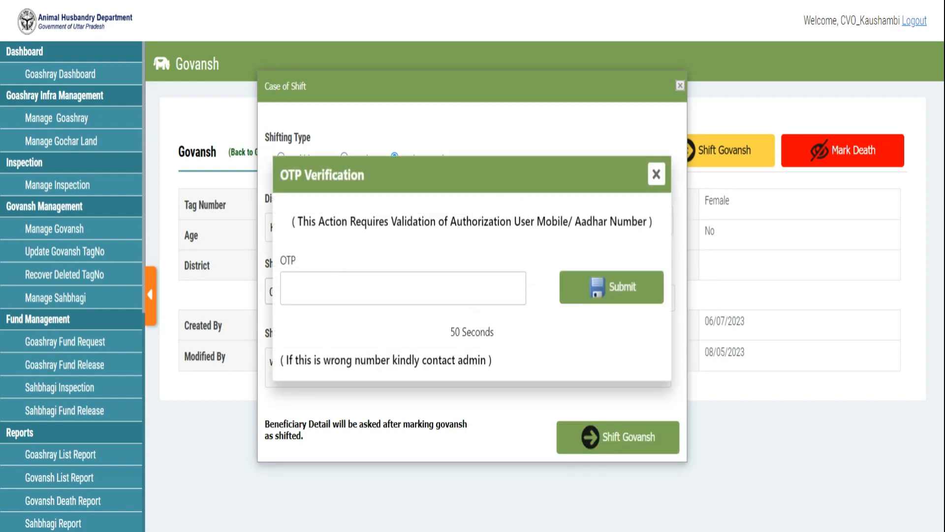
text(123456)
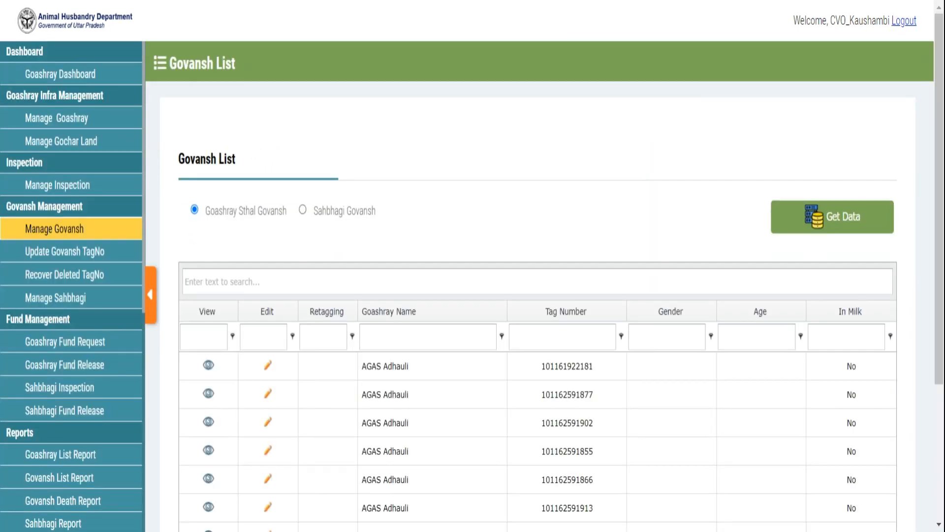
click(303, 210)
click(842, 228)
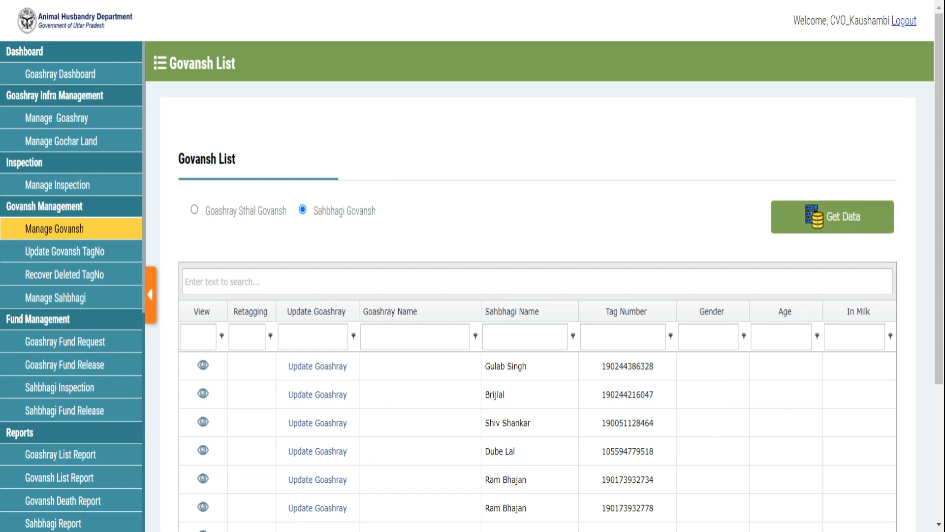
click(622, 337)
key(ctrl+v)
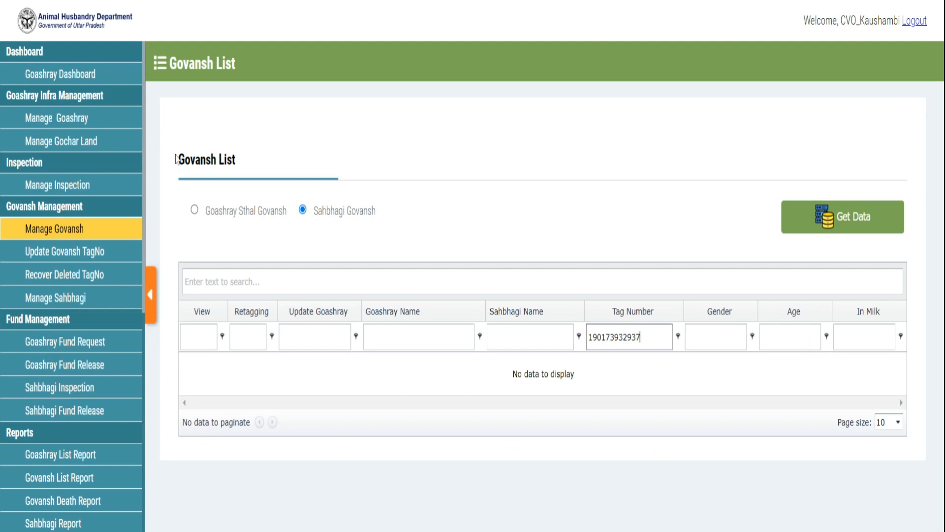
click(194, 210)
click(828, 224)
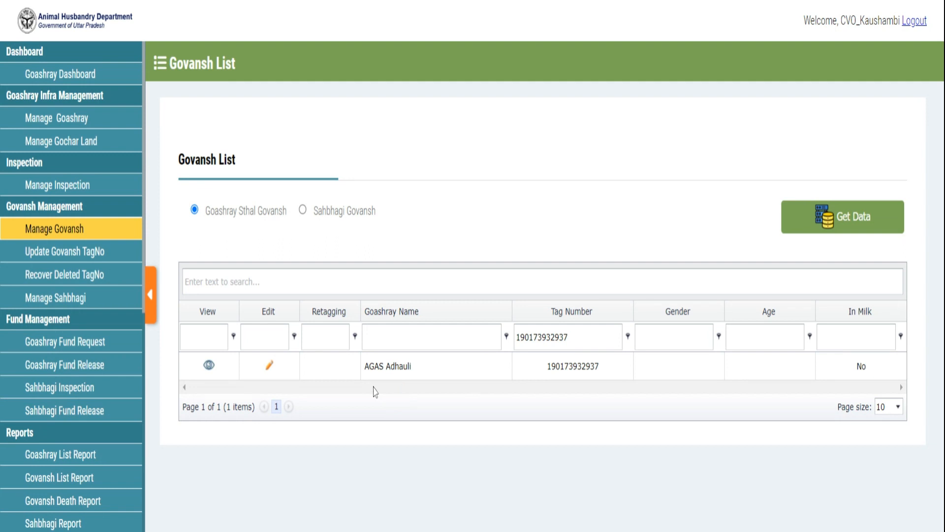
double_click(582, 371)
key(ctrl+c)
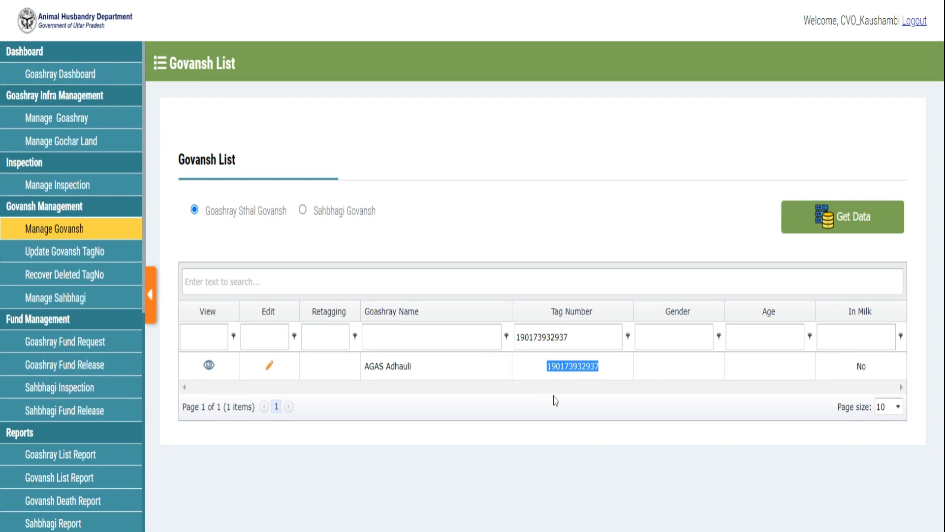
click(74, 258)
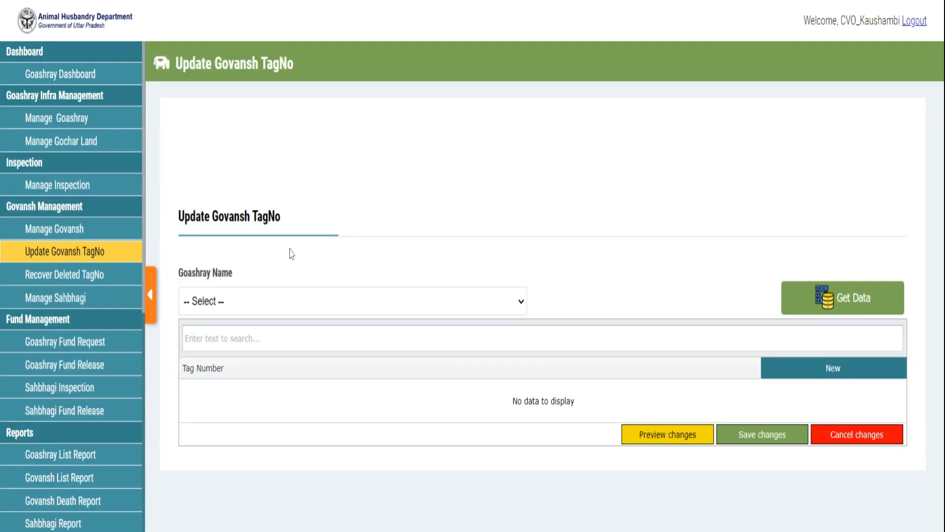
click(319, 279)
click(851, 302)
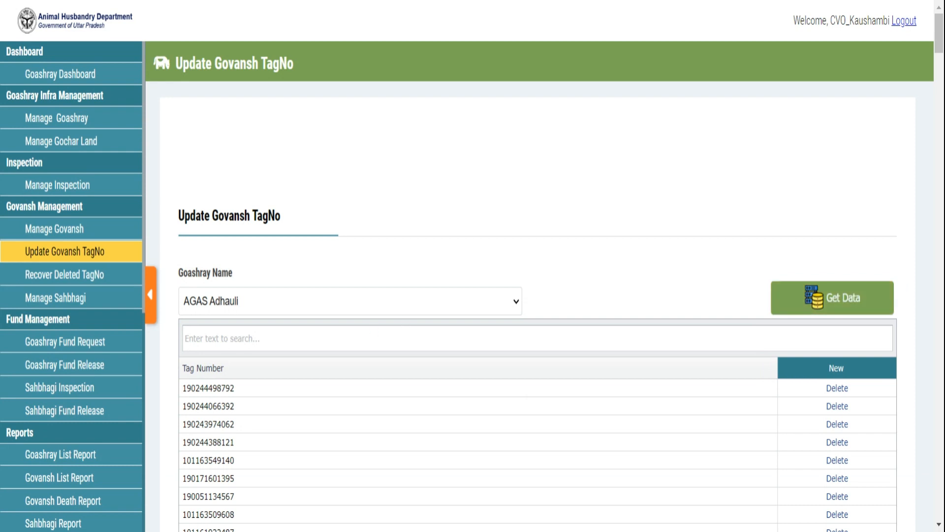
click(185, 338)
key(ctrl+v)
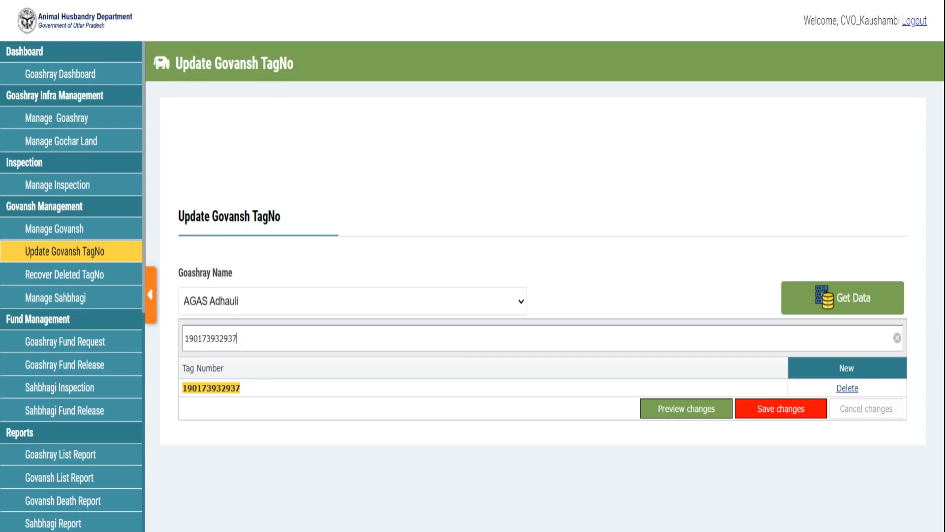
click(845, 390)
click(845, 390)
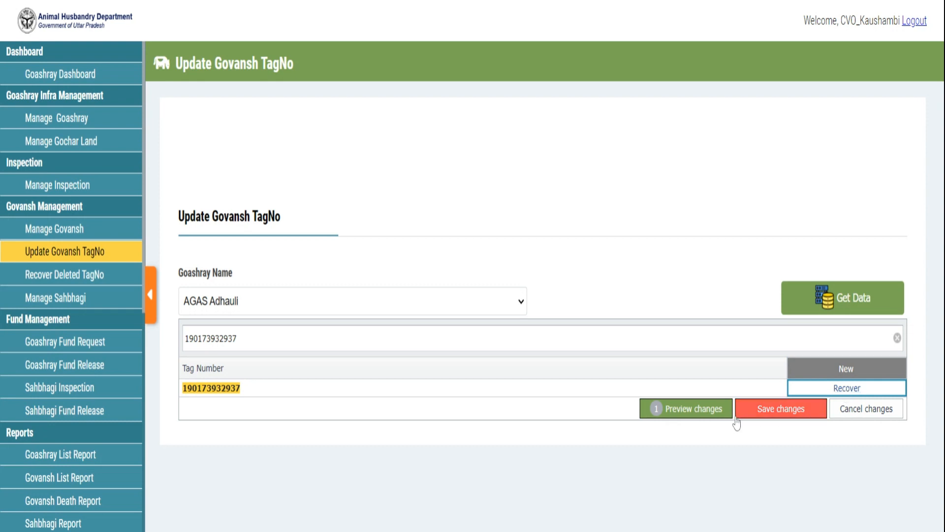
click(788, 416)
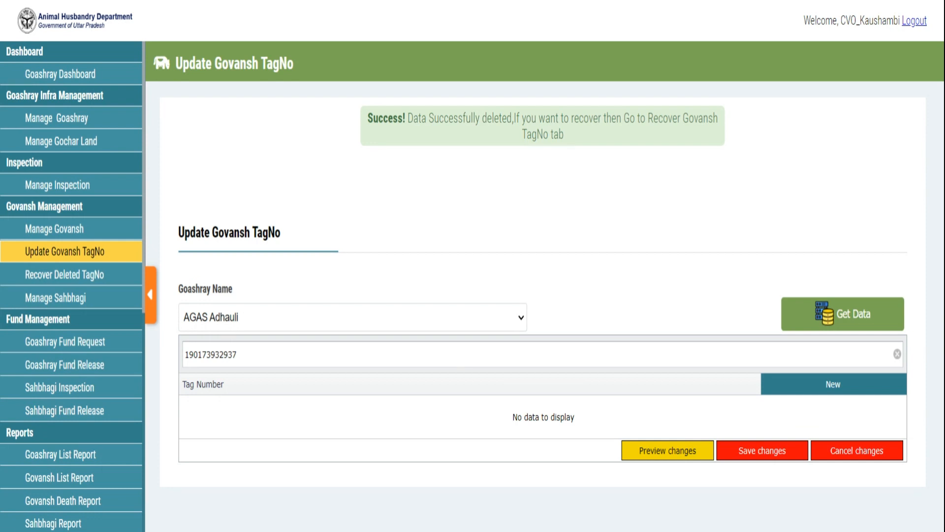
click(94, 279)
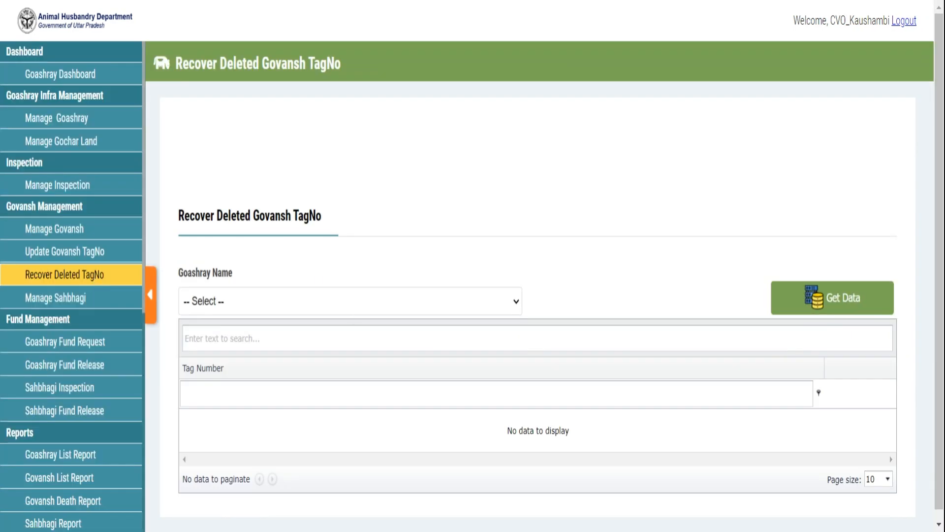
click(270, 18)
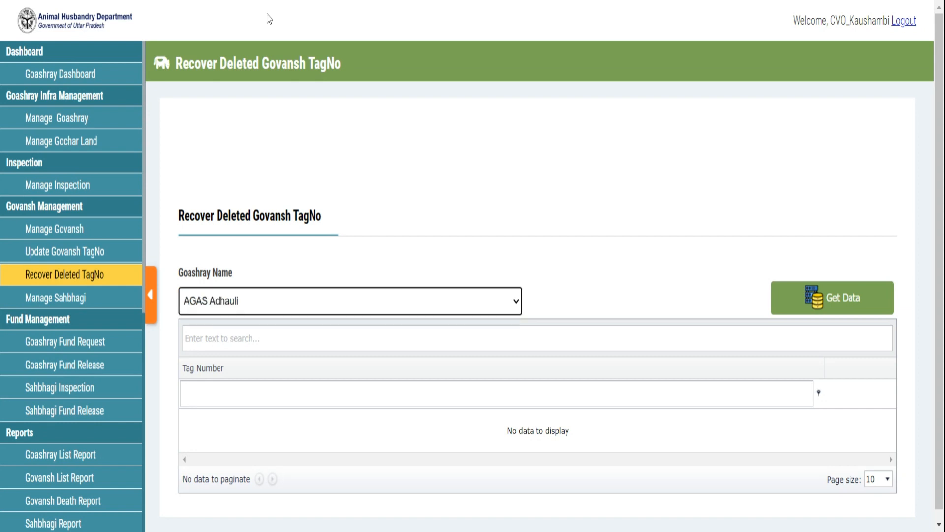
click(873, 312)
click(295, 338)
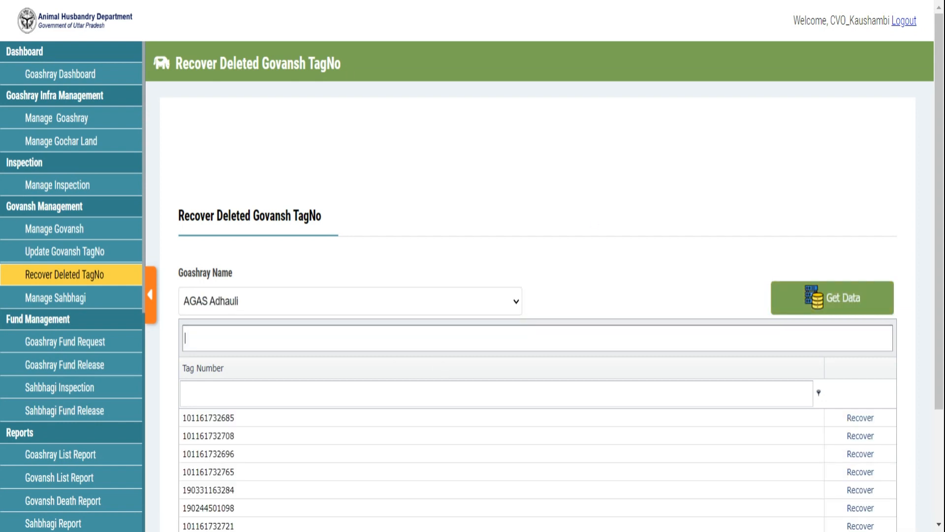
key(ctrl+v)
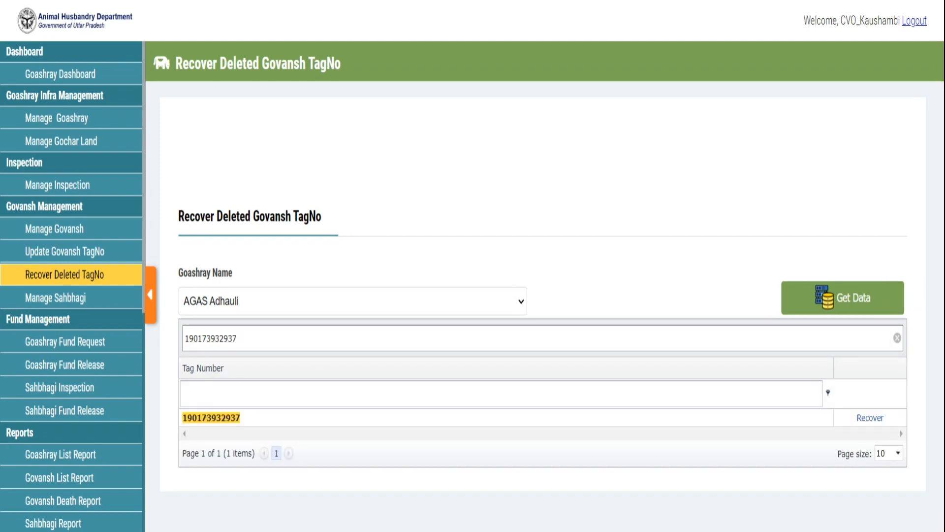
click(871, 419)
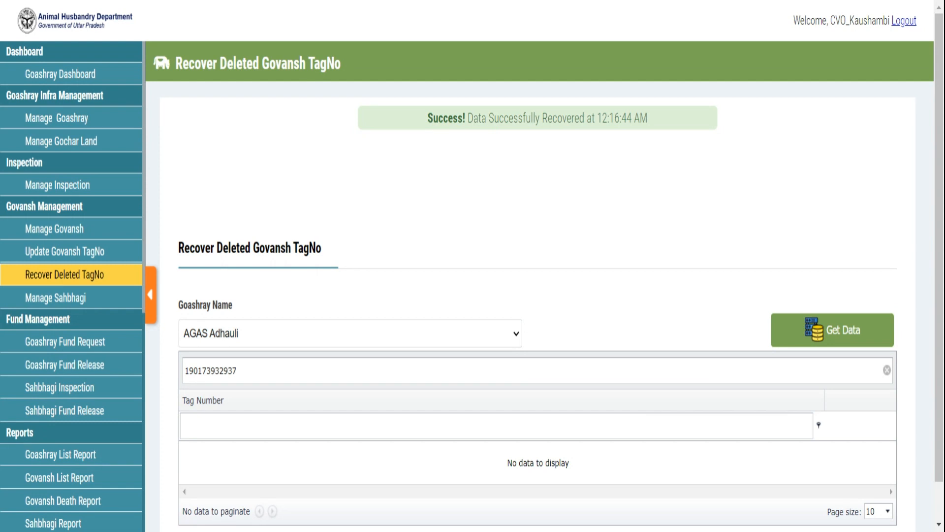
click(76, 237)
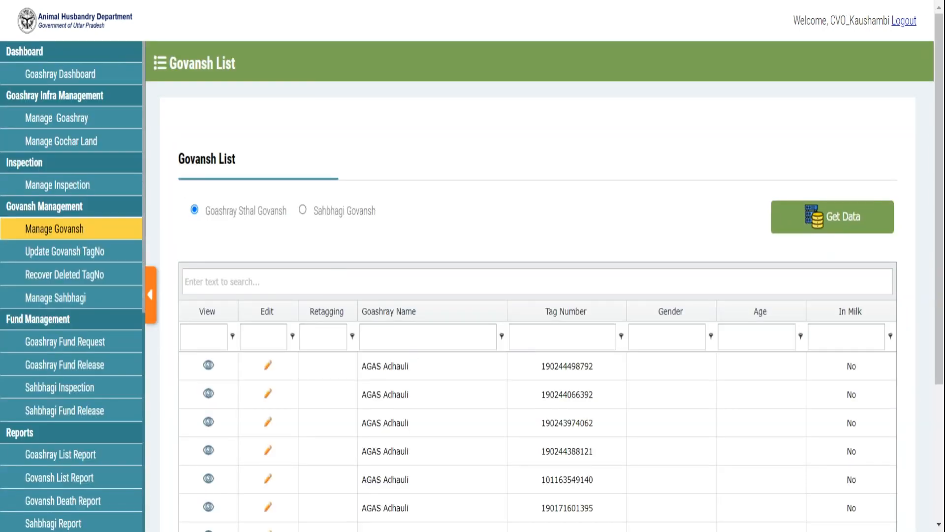
click(562, 337)
key(ctrl+v)
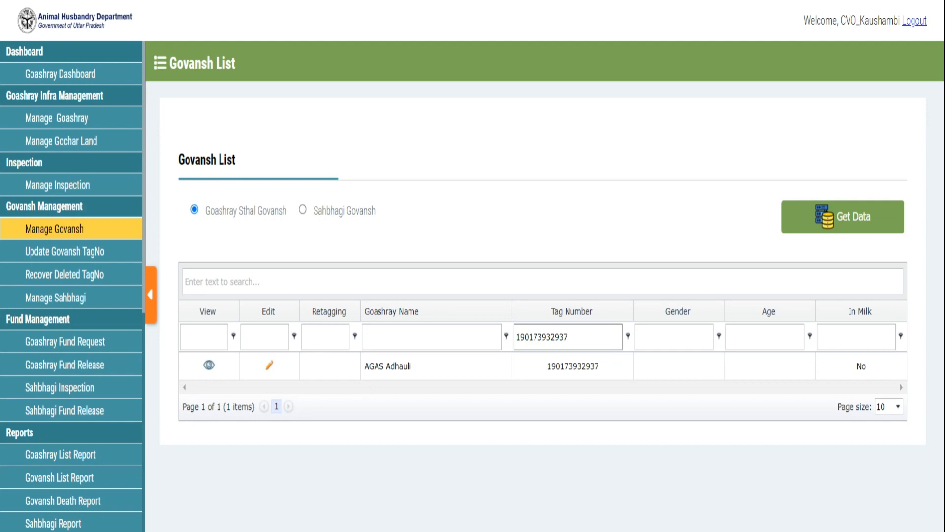
click(212, 370)
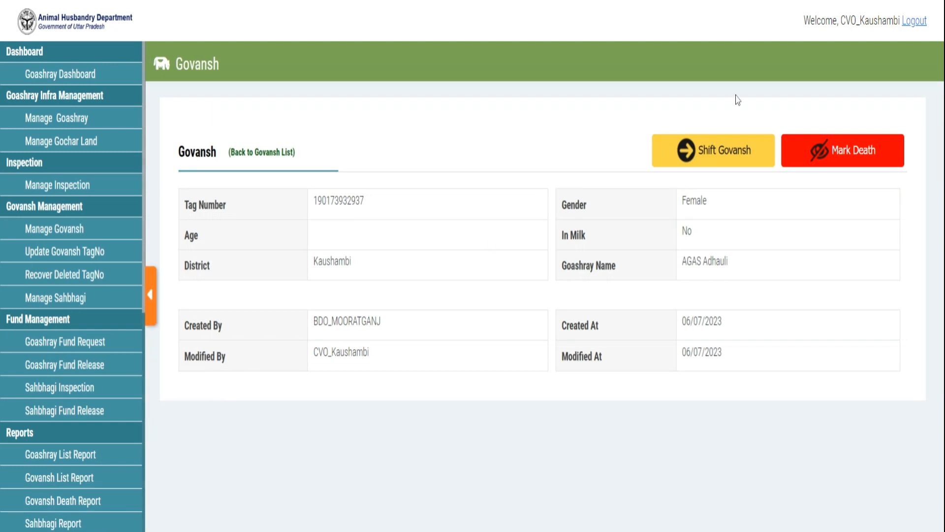
Step: Shift the govansh via Sahbhagita to a chosen Sahbhagi beneficiary with reason '123445', confirming with the OTP
click(733, 140)
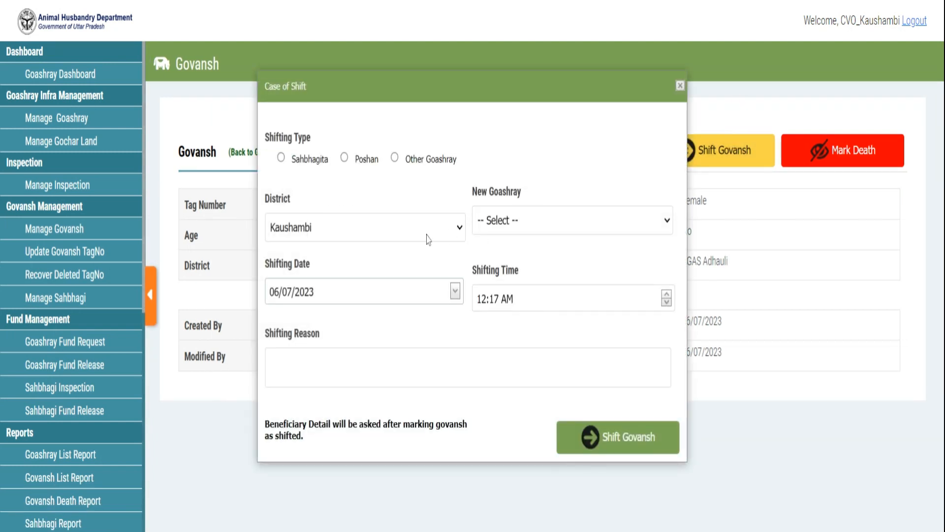
click(323, 165)
click(541, 211)
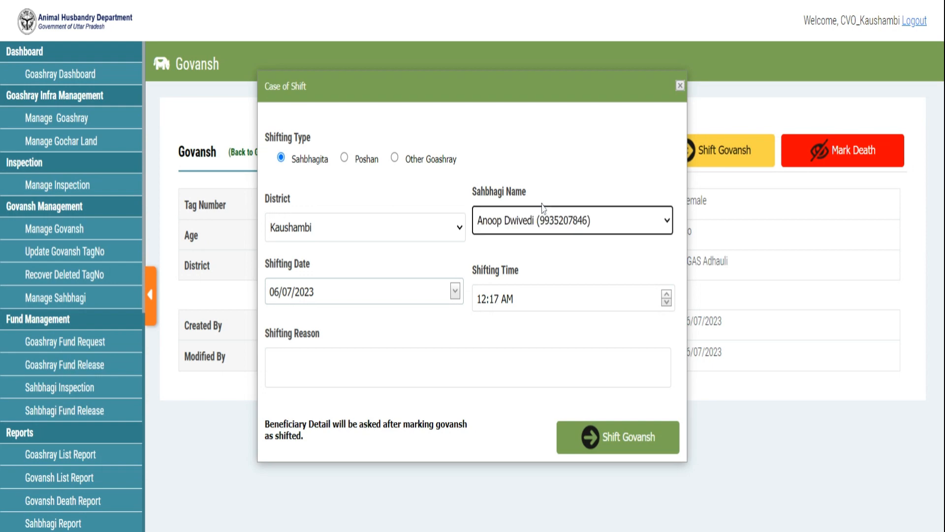
click(399, 353)
text(123445)
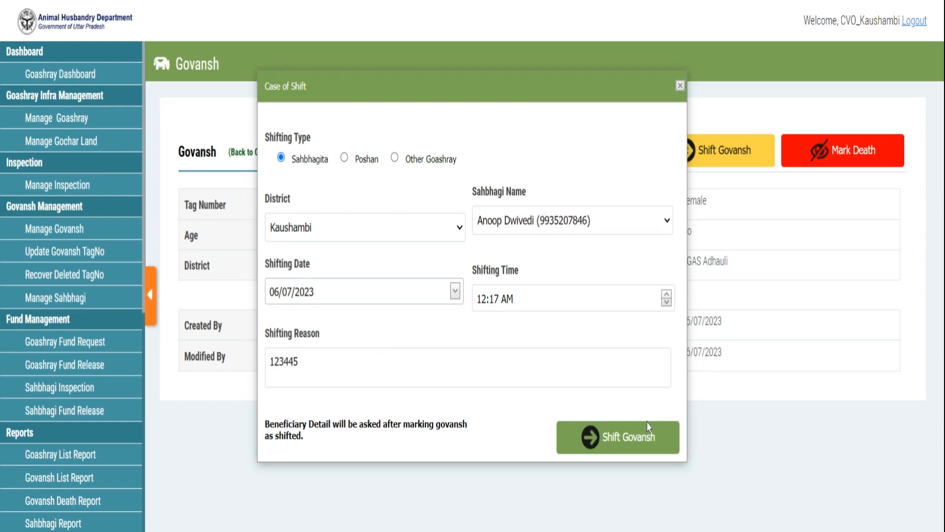
click(640, 442)
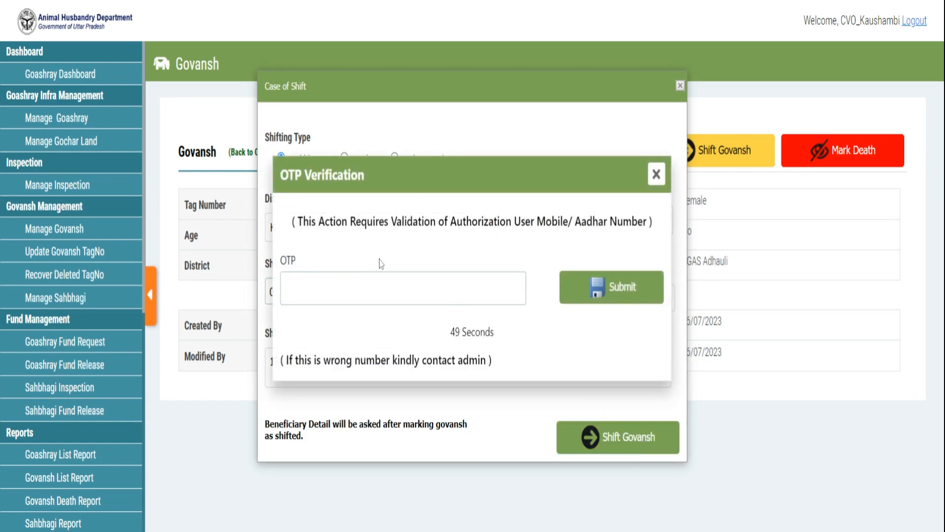
text(123456)
click(599, 298)
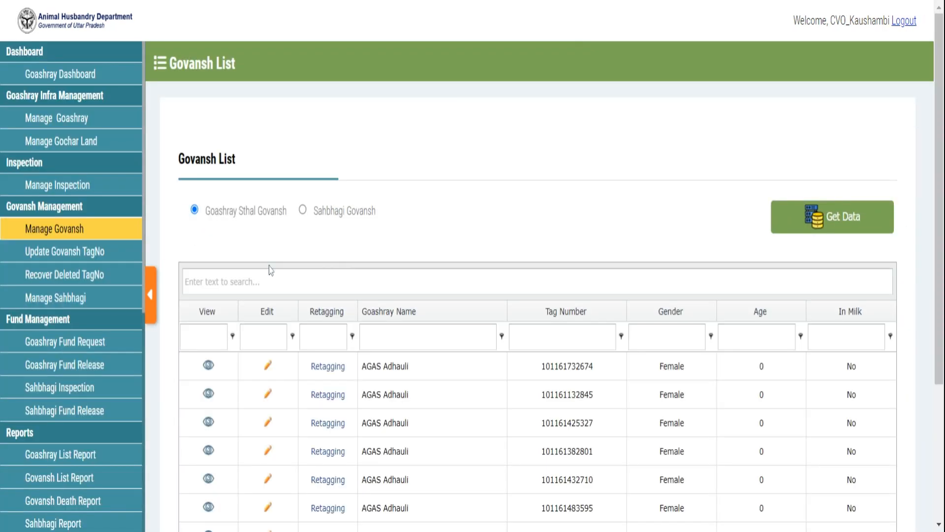
key(ctrl+v)
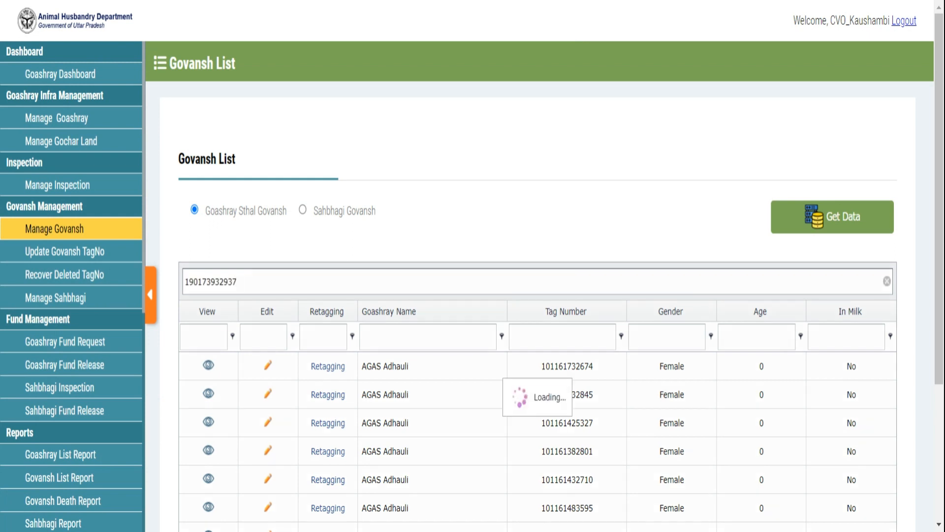
click(303, 210)
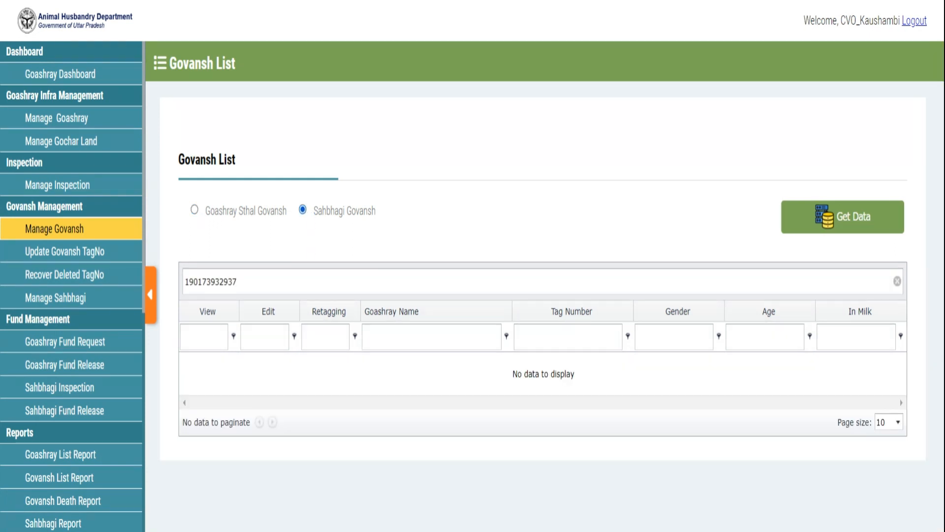
click(875, 231)
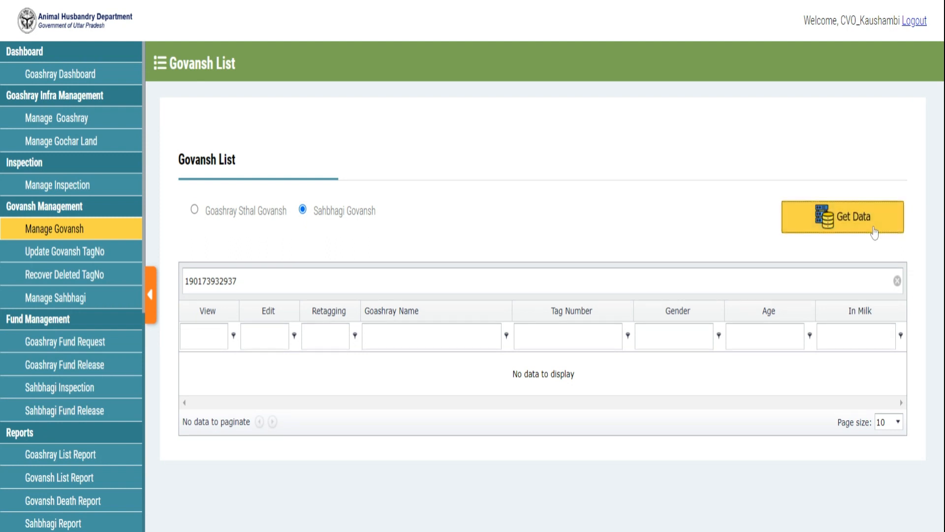